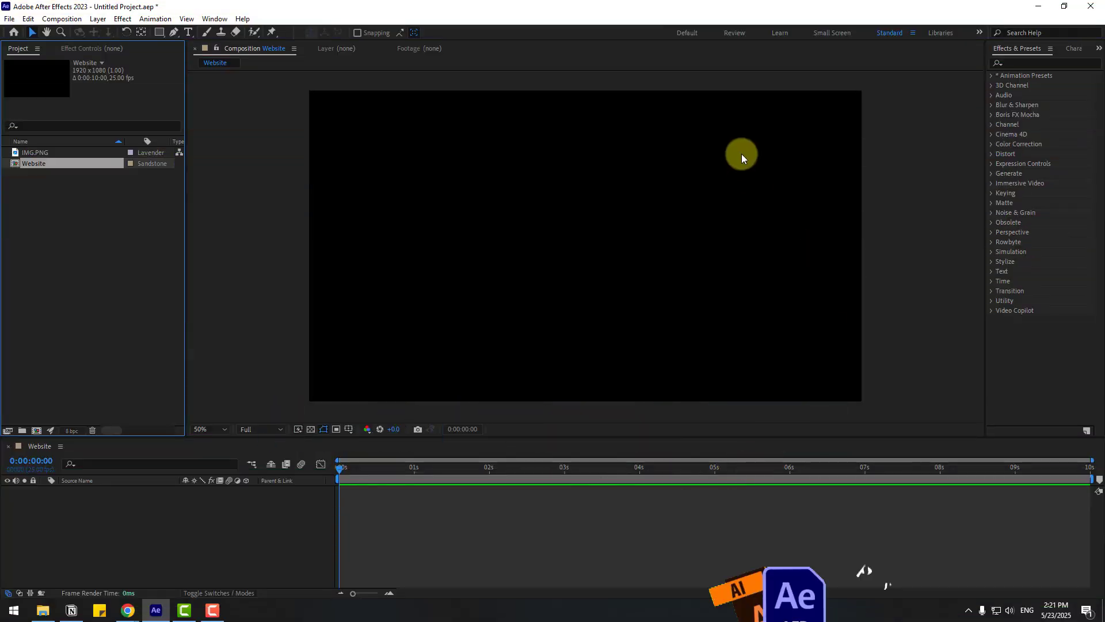
Step: Place IMG.PNG in the Website composition and add a 1920 x 1080 black solid named BG beneath it
left_click(33, 153)
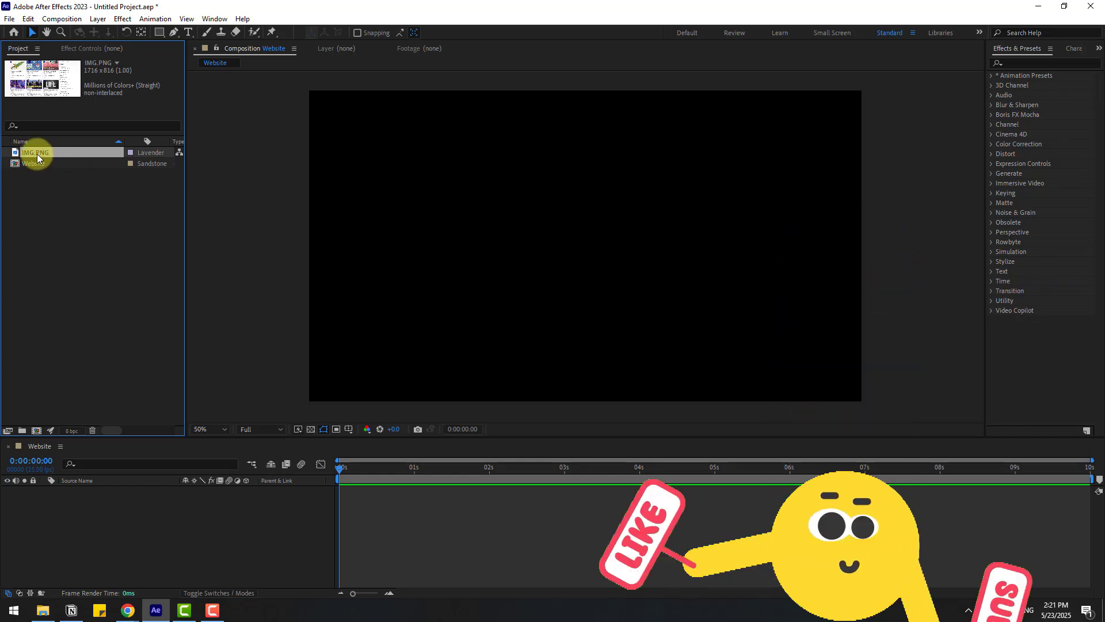
left_click_drag(37, 154, 91, 526)
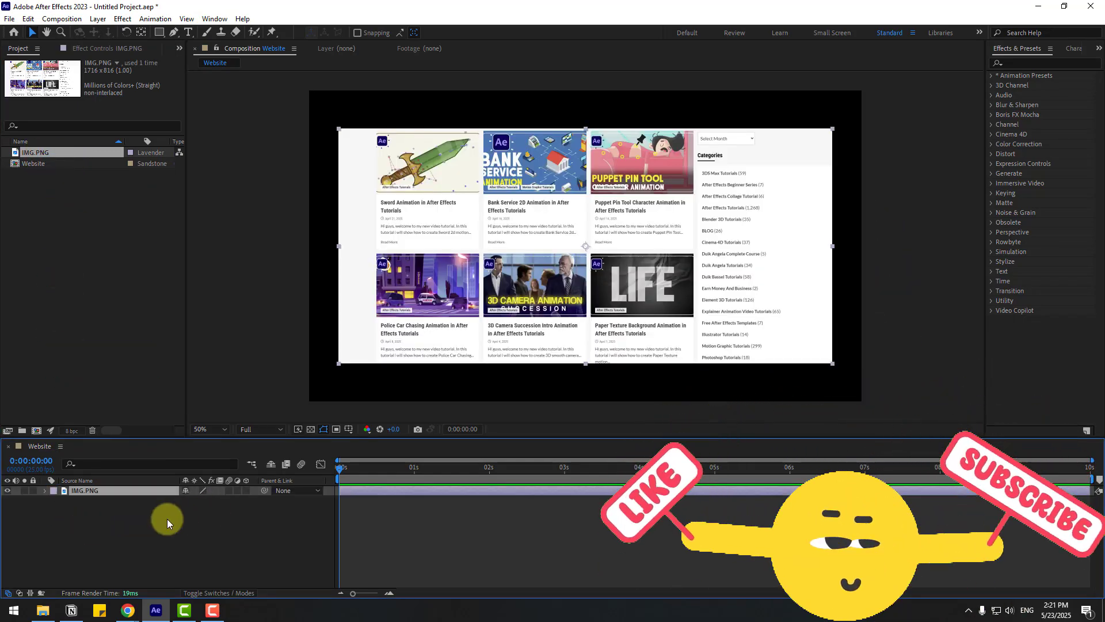
right_click(116, 531)
mouse_move(189, 393)
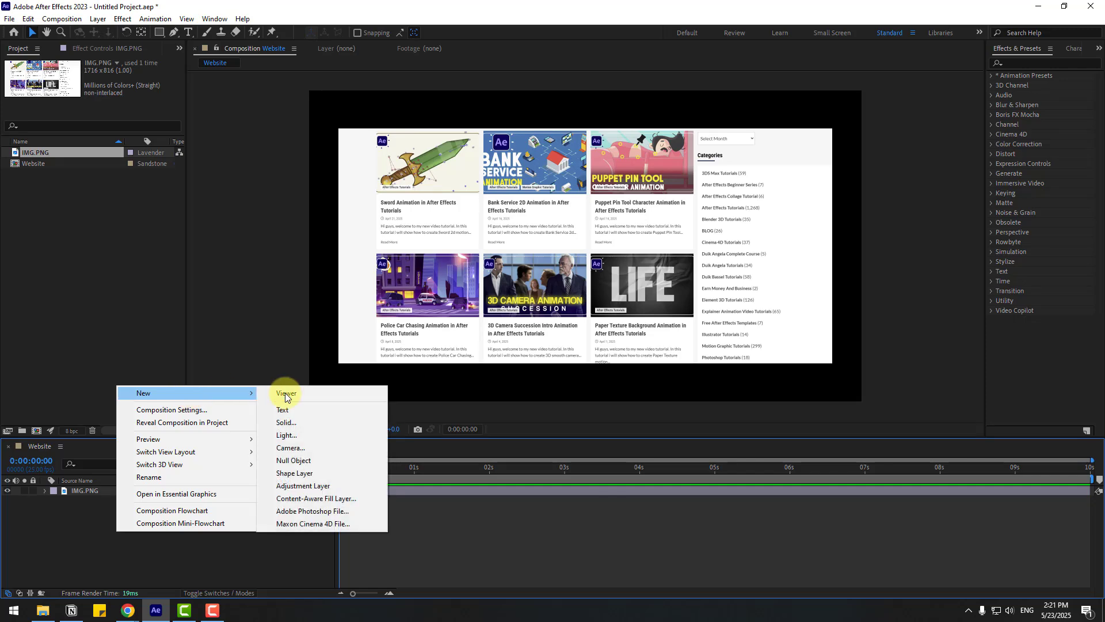
left_click(410, 433)
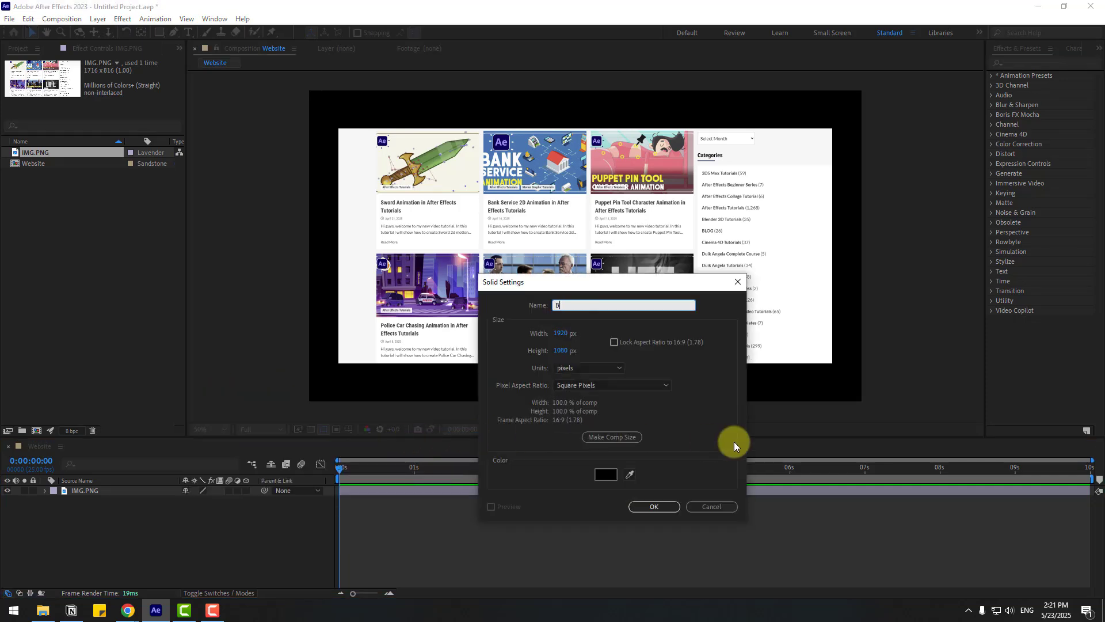
left_click(649, 506)
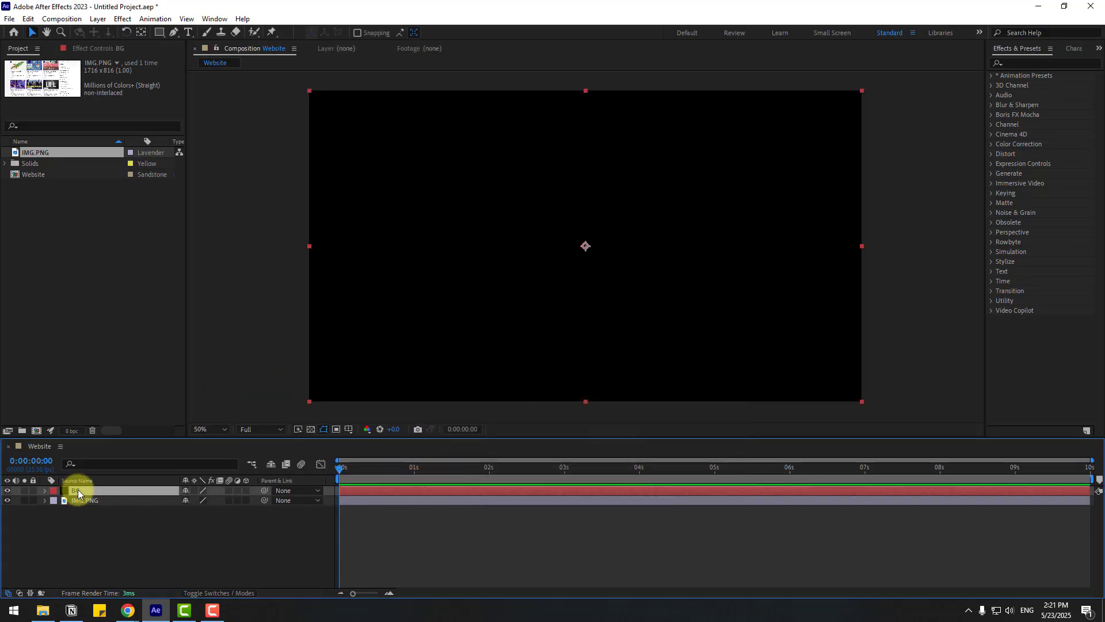
left_click_drag(78, 490, 98, 502)
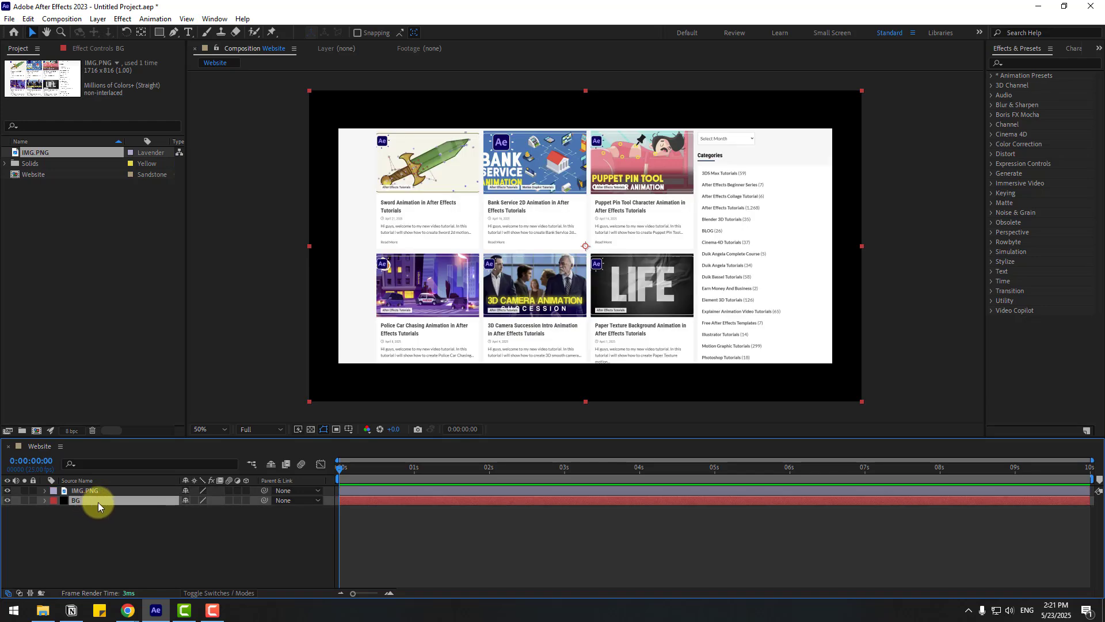
Step: Apply the Gradient Ramp effect to the BG layer and set its End Color to dark grey 5E5E5E
left_click(1044, 64)
type("g")
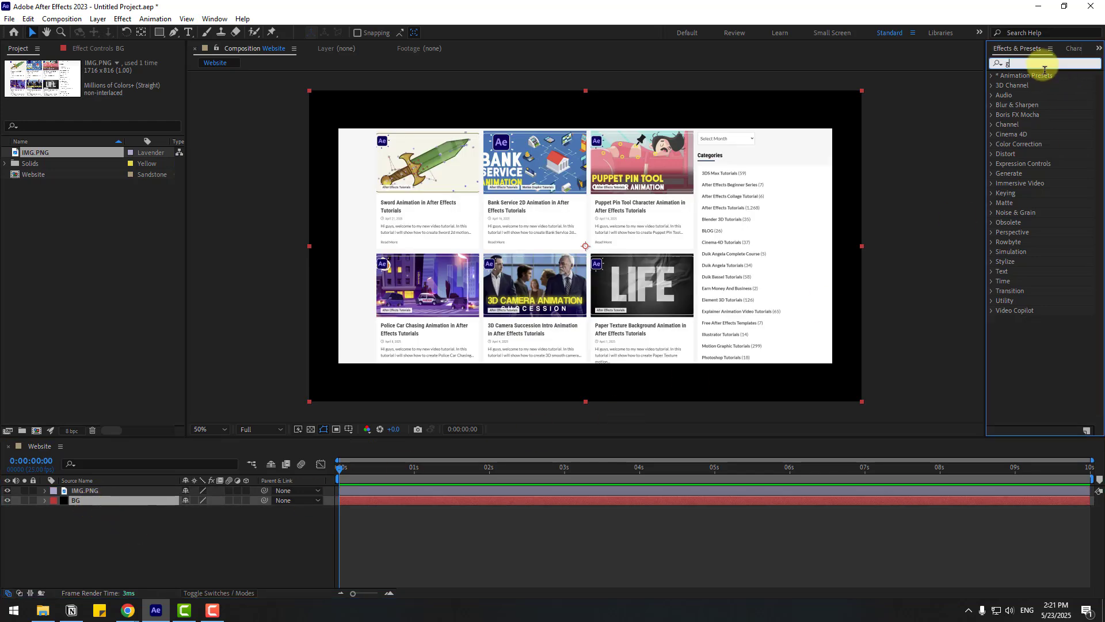
type("radi")
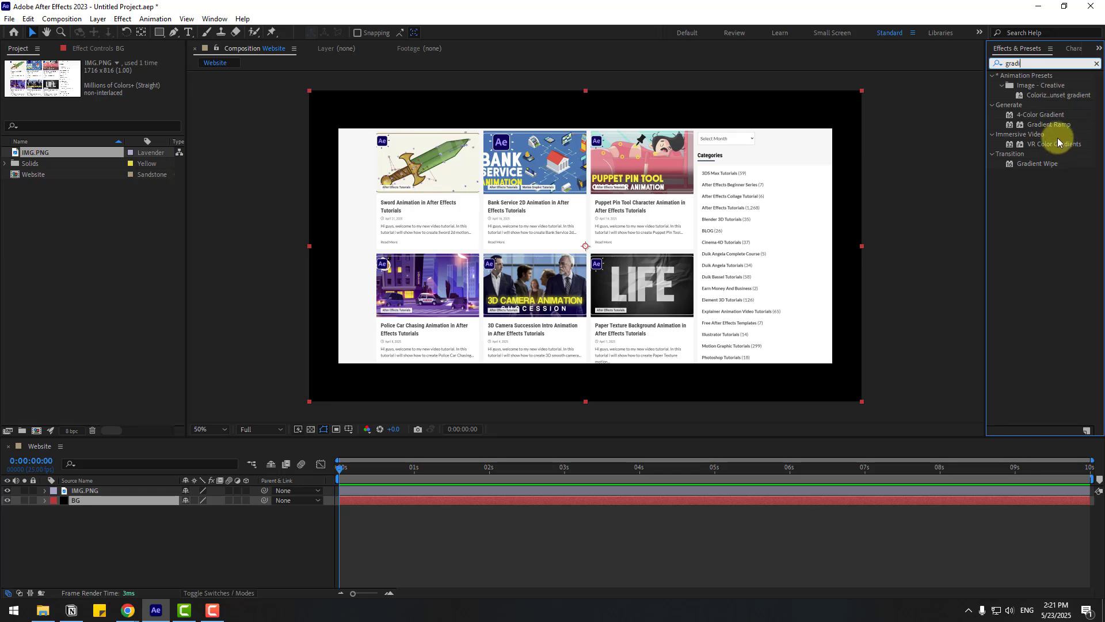
left_click_drag(1050, 127, 71, 501)
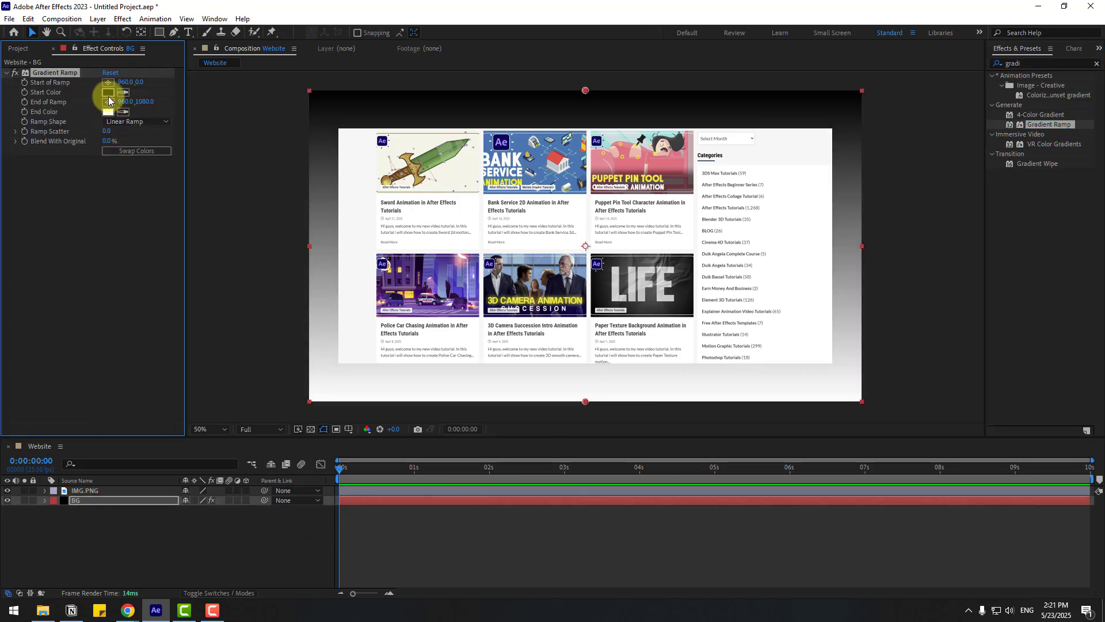
left_click(106, 112)
left_click_drag(185, 524, 165, 531)
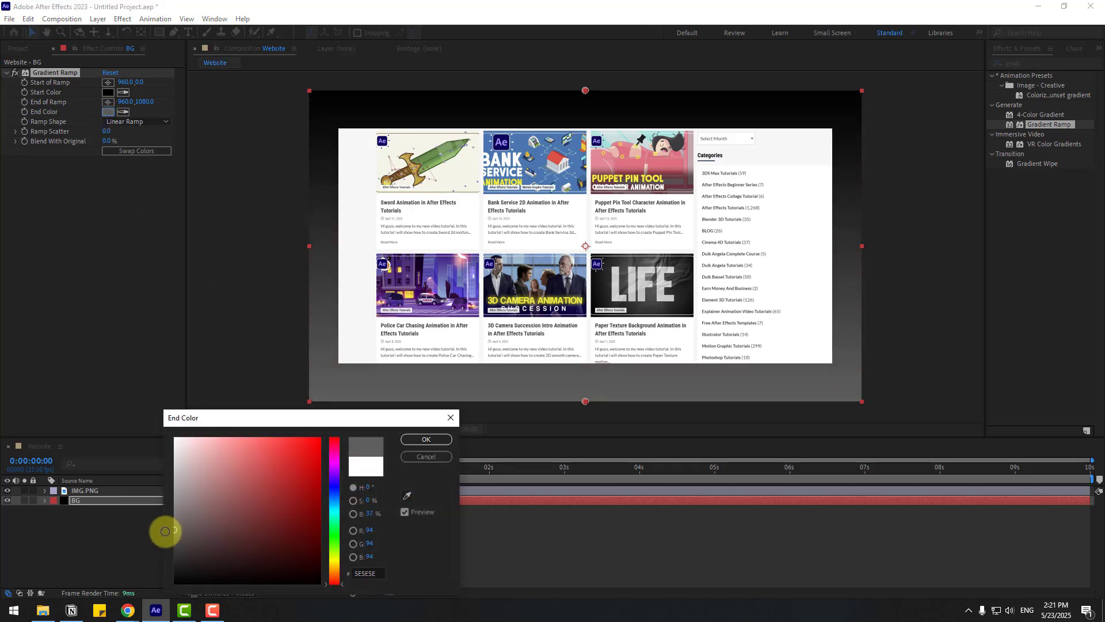
left_click(409, 439)
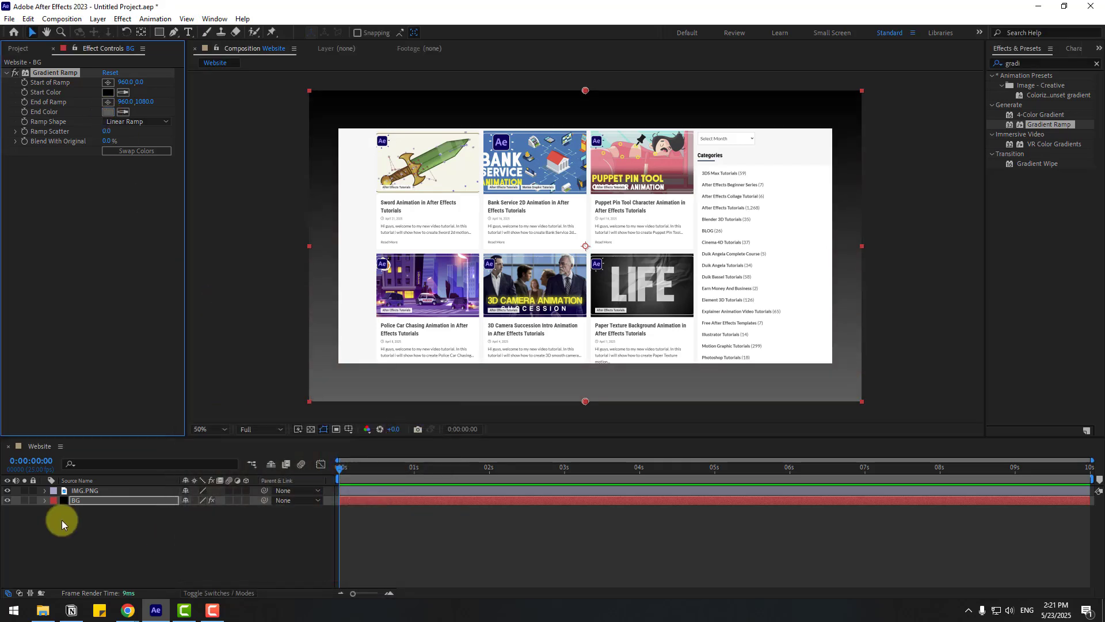
Step: Solo the BG layer and change its gradient to a Radial Ramp with the start and end colors swapped
left_click(24, 501)
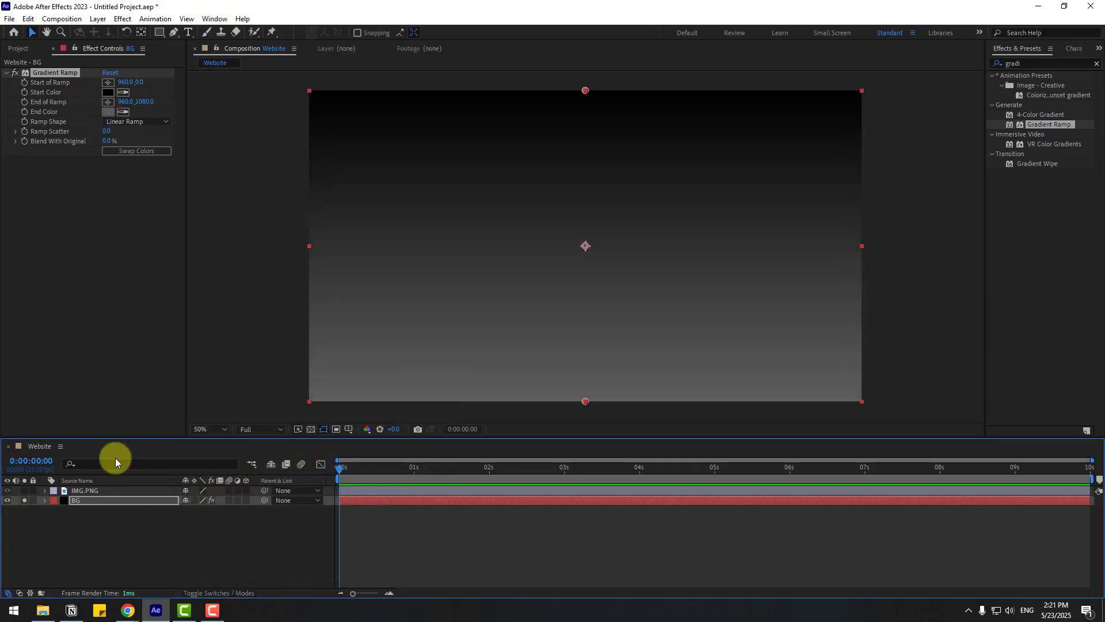
left_click(137, 123)
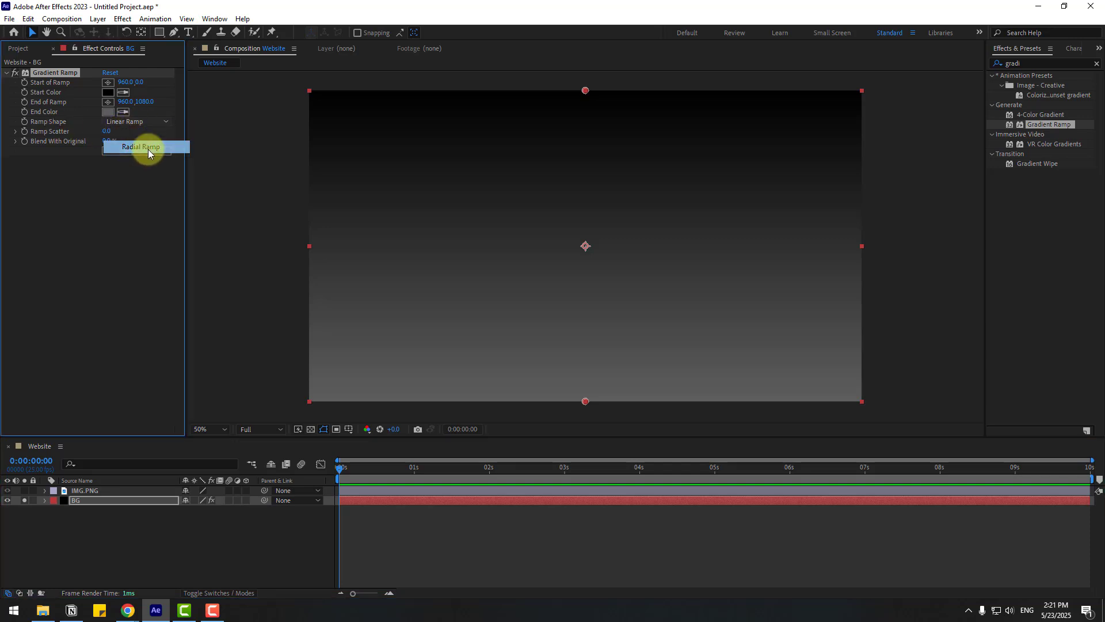
left_click(148, 147)
left_click(131, 151)
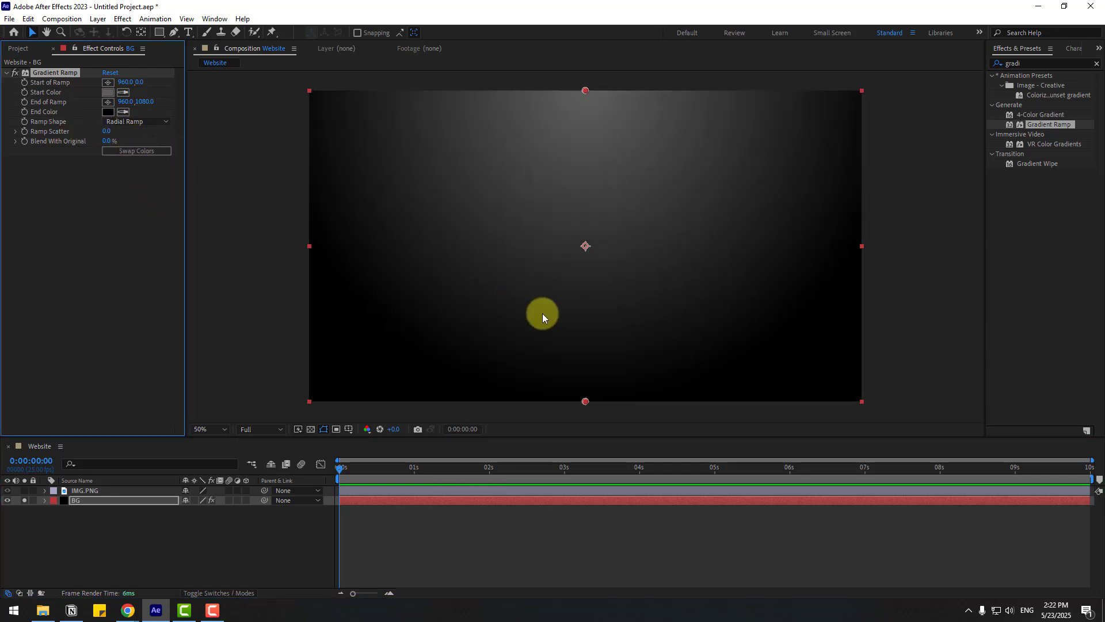
Step: Move the gradient's end point to about 940, 1354 and start point to about 966, 386, with Ramp Scatter at 100
left_click_drag(586, 403, 579, 481)
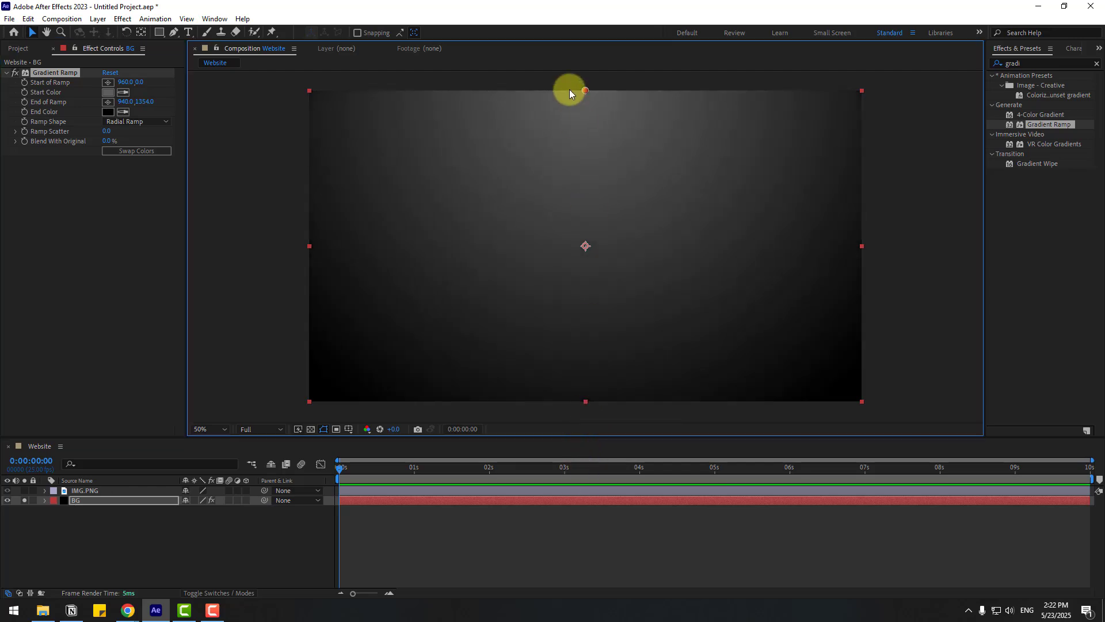
left_click_drag(586, 91, 591, 211)
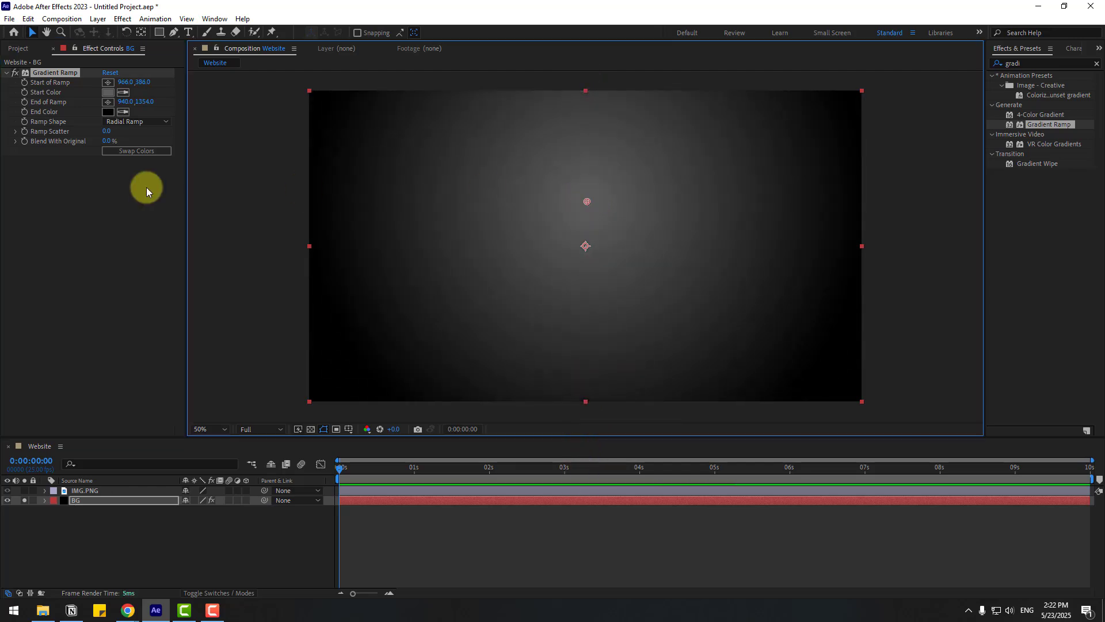
left_click(106, 132)
type("100")
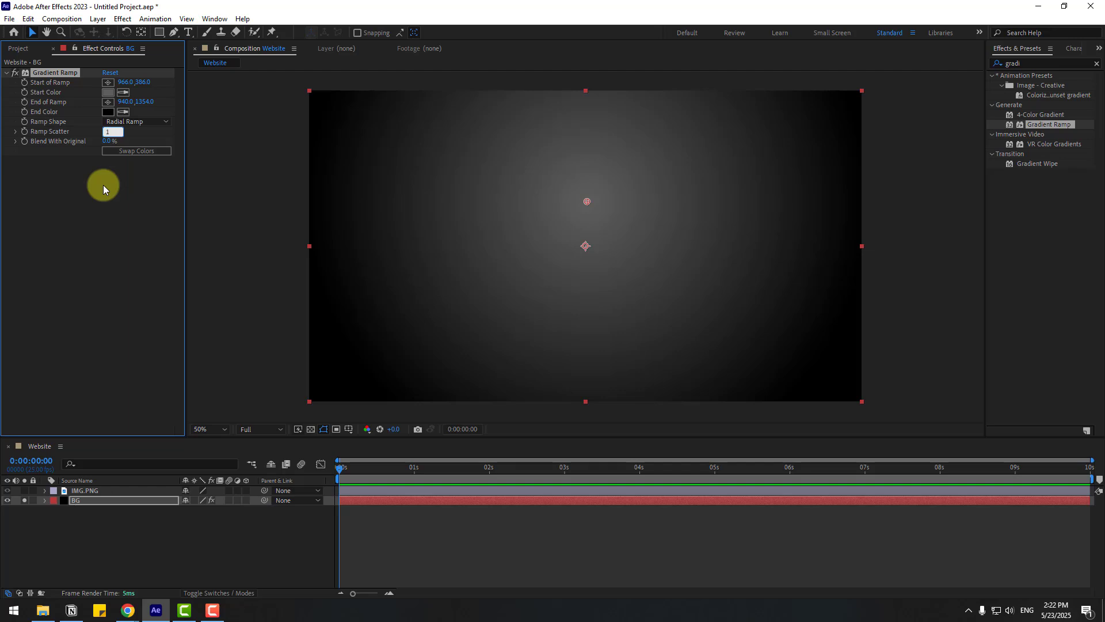
key("Return")
Step: Apply the Noise effect to the BG layer with an Amount of Noise of 25%
left_click(1022, 67)
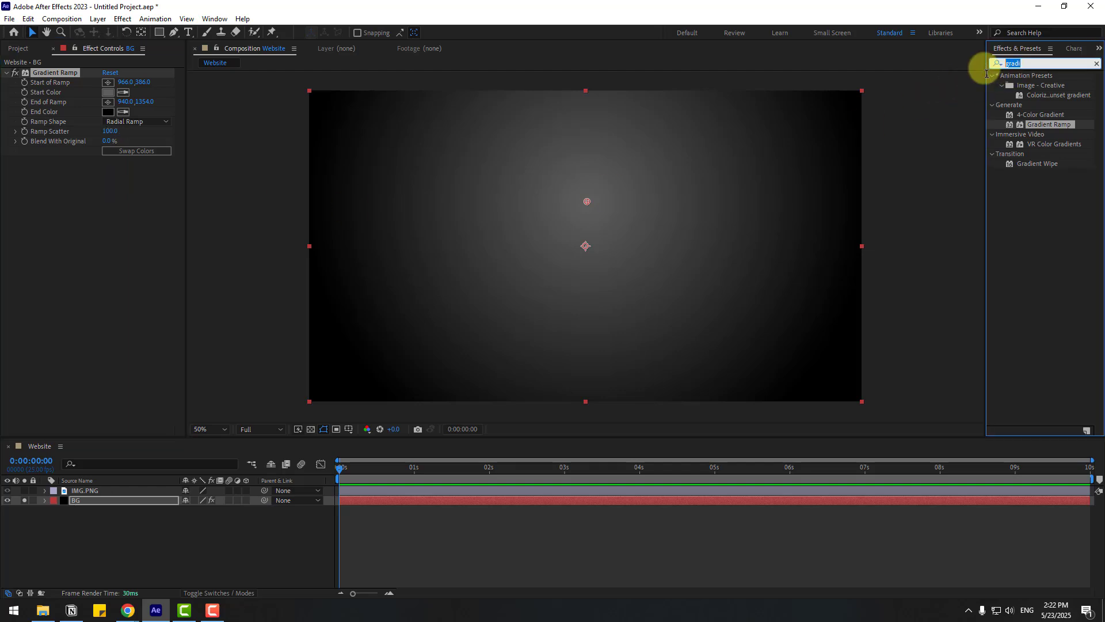
type("noise")
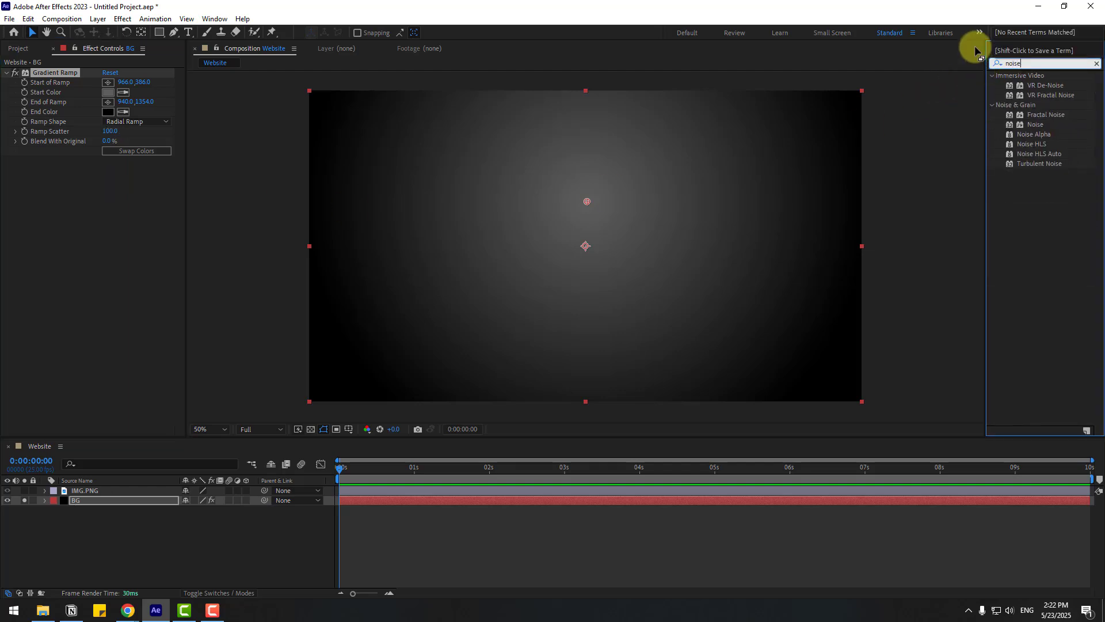
left_click_drag(1036, 125, 77, 500)
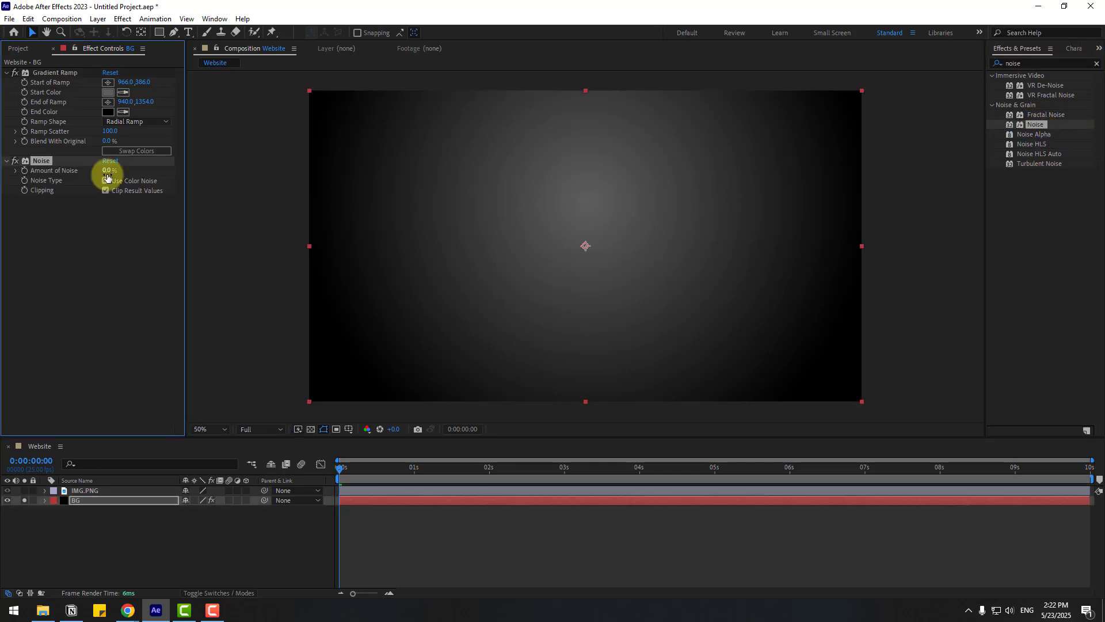
type("25")
key("Return")
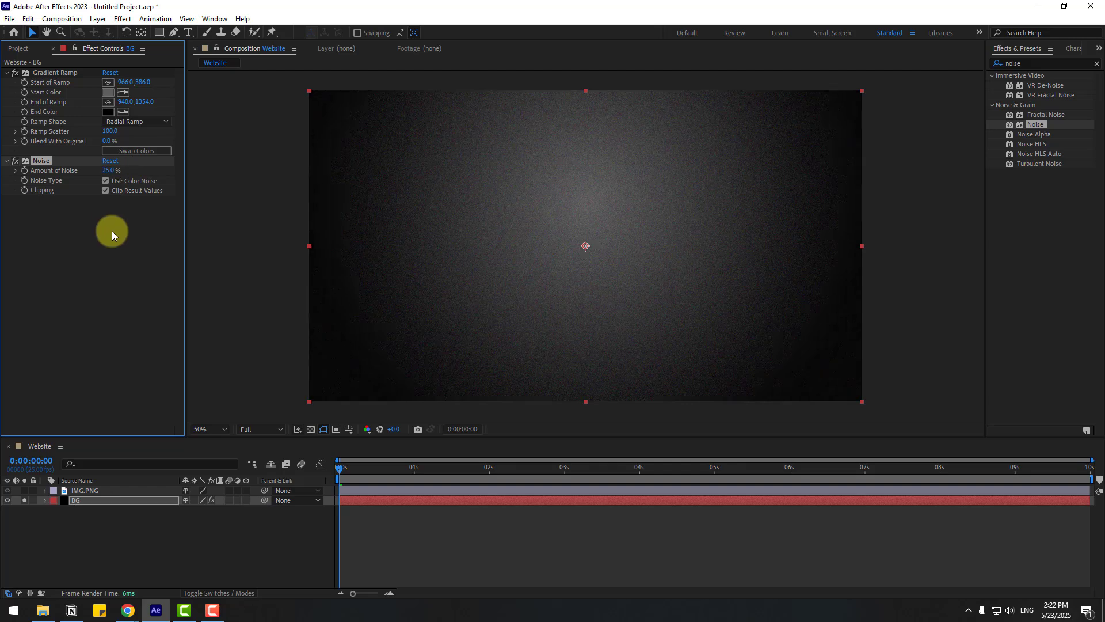
Step: Create a 1920 x 1080 black solid named GRID above the BG layer
right_click(77, 534)
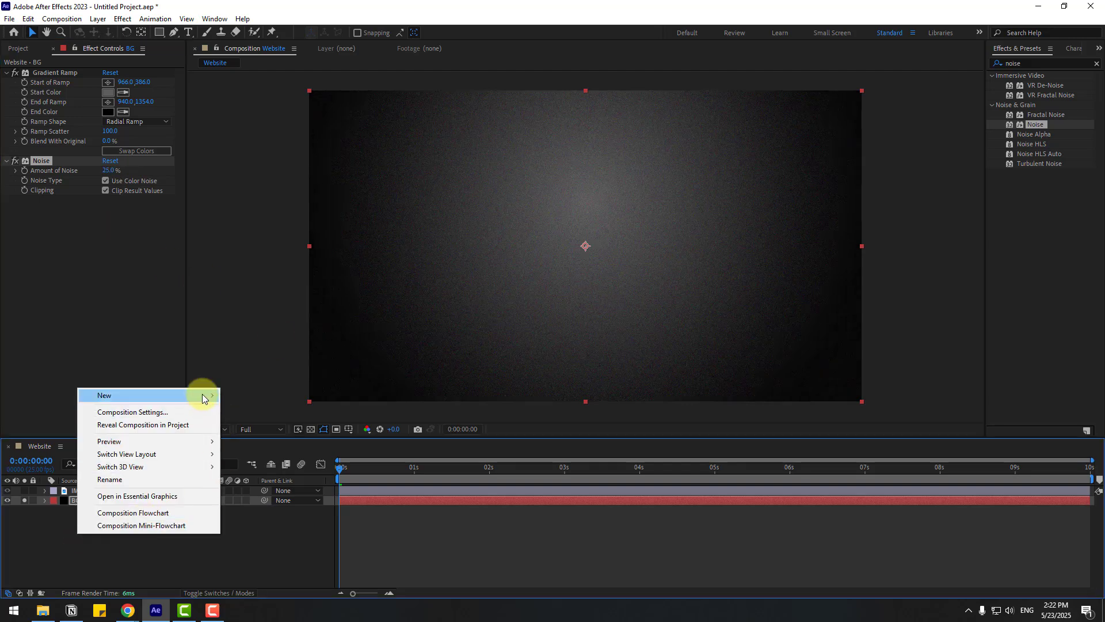
mouse_move(203, 395)
left_click(259, 426)
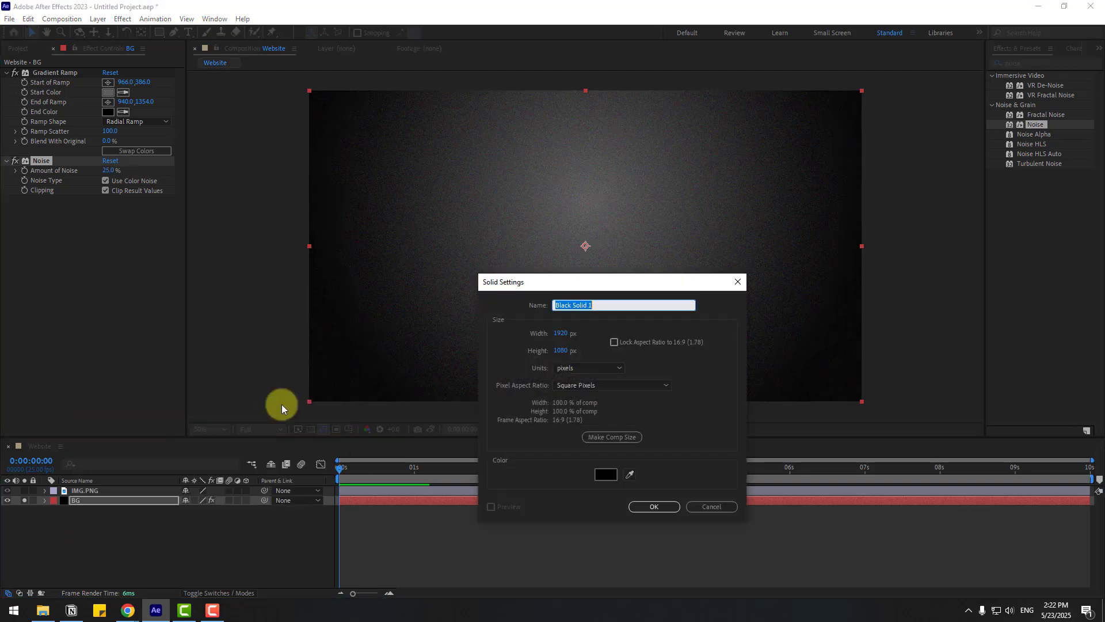
type("GRID")
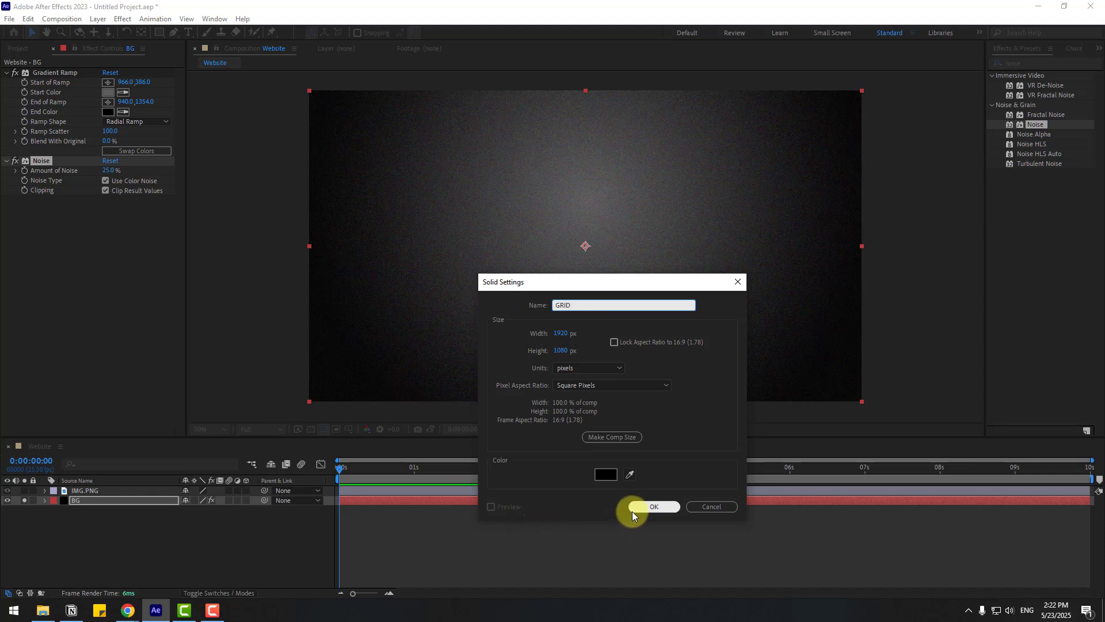
left_click(634, 508)
Step: Apply the Grid effect to the GRID layer, sized by Width Slider at about 77.4, with 5% opacity
left_click(993, 67)
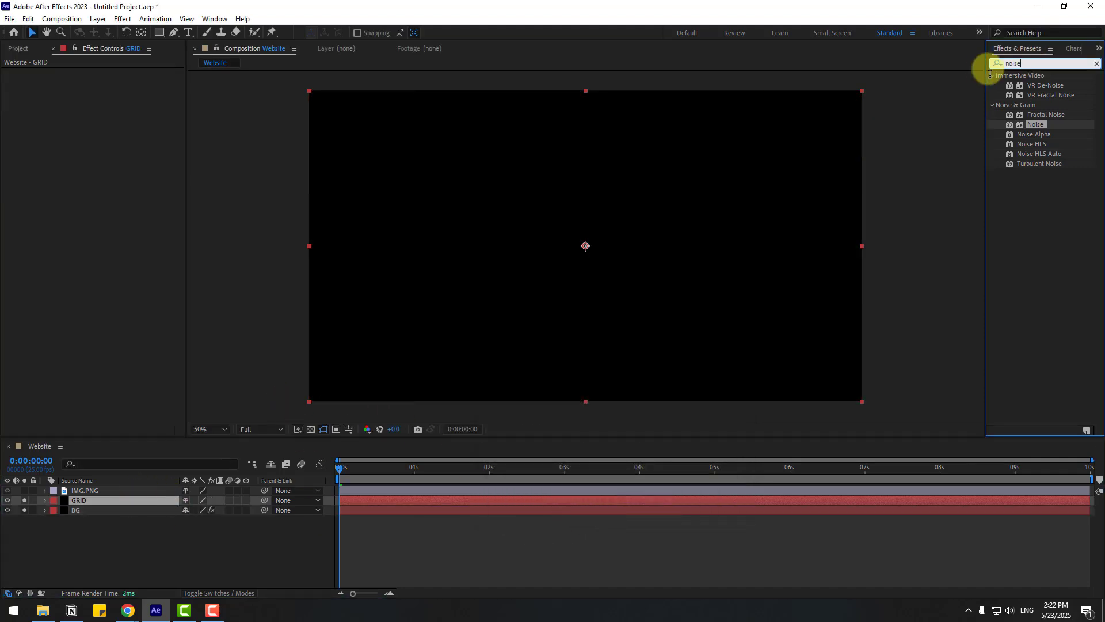
type("grid")
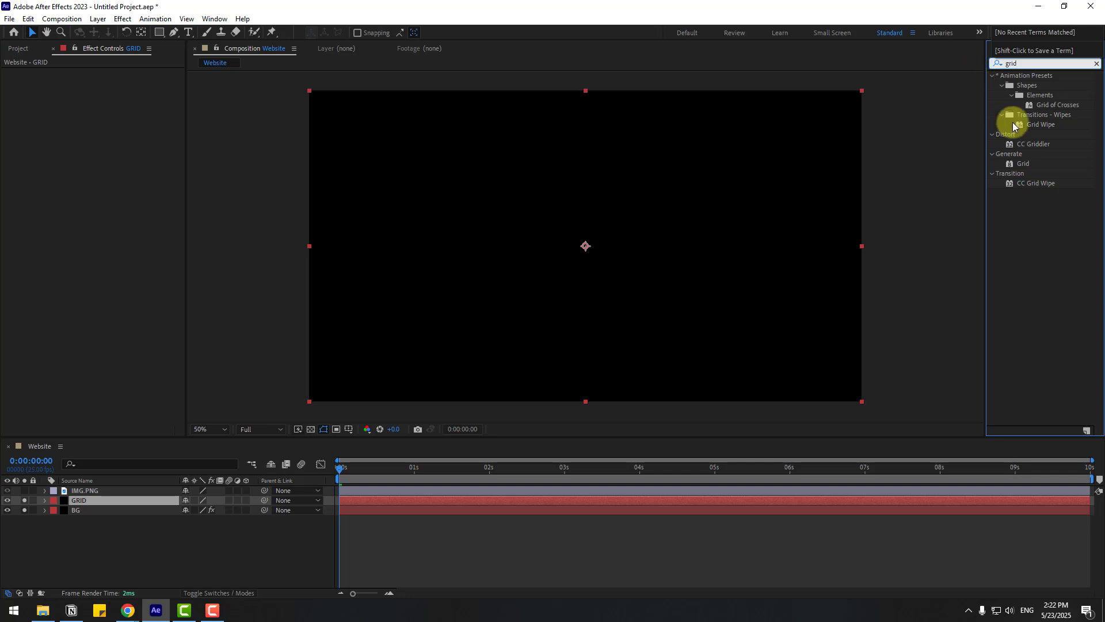
left_click_drag(1023, 167, 78, 502)
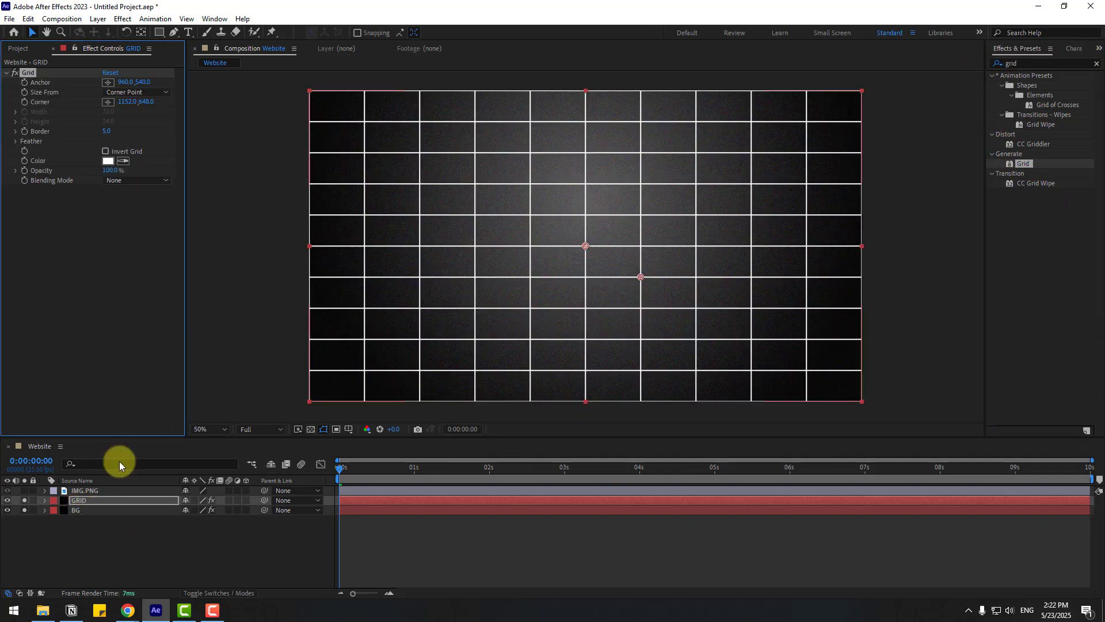
left_click(117, 94)
left_click(148, 115)
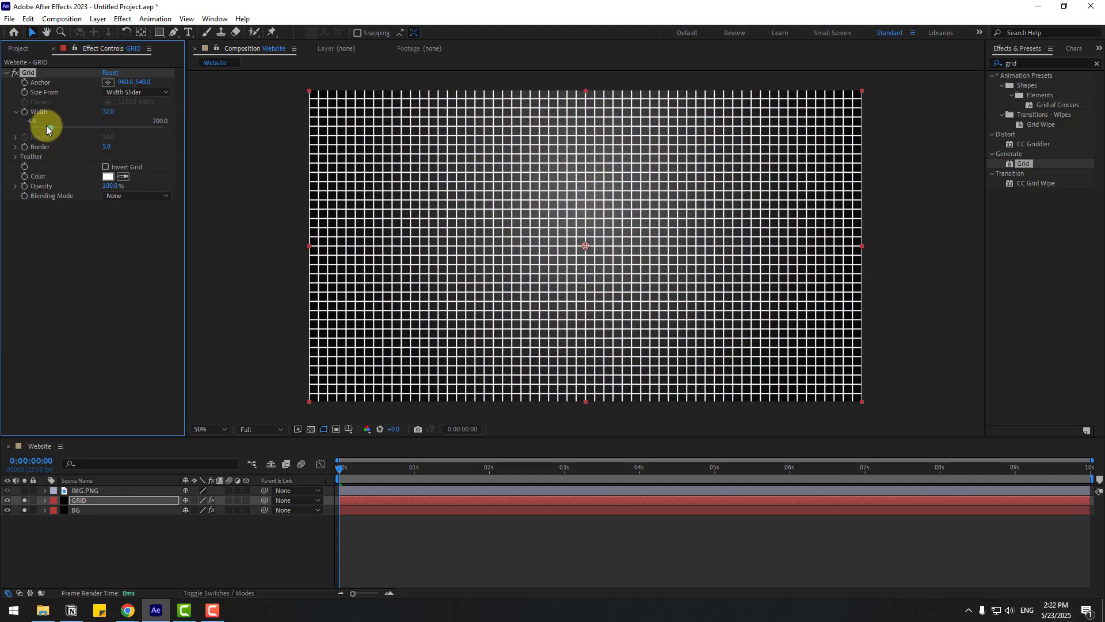
left_click_drag(46, 125, 81, 126)
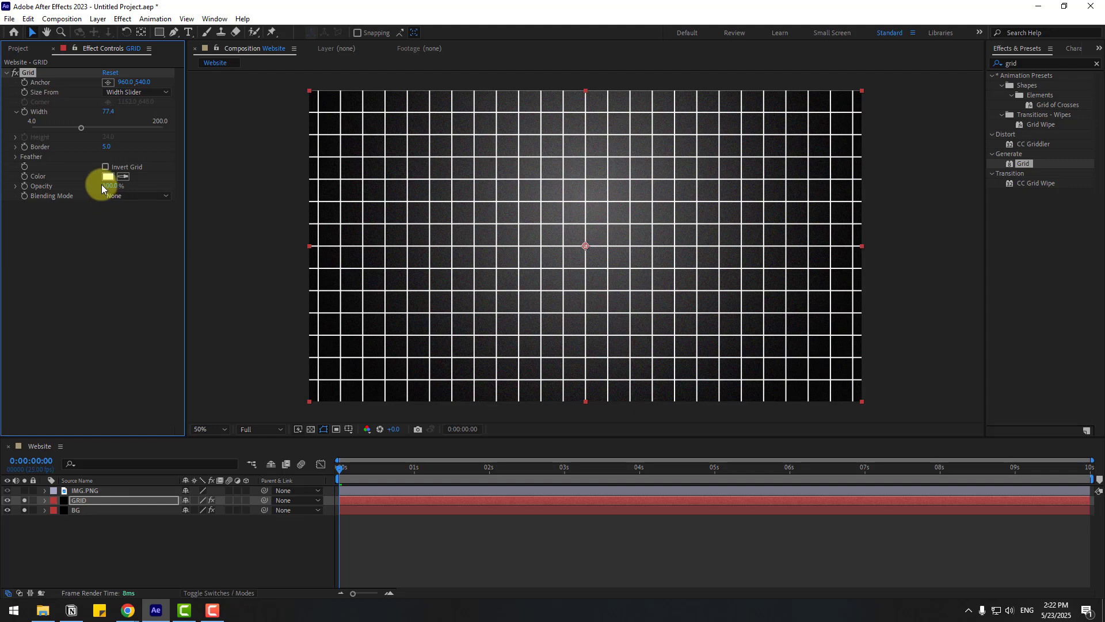
left_click_drag(103, 186, 33, 186)
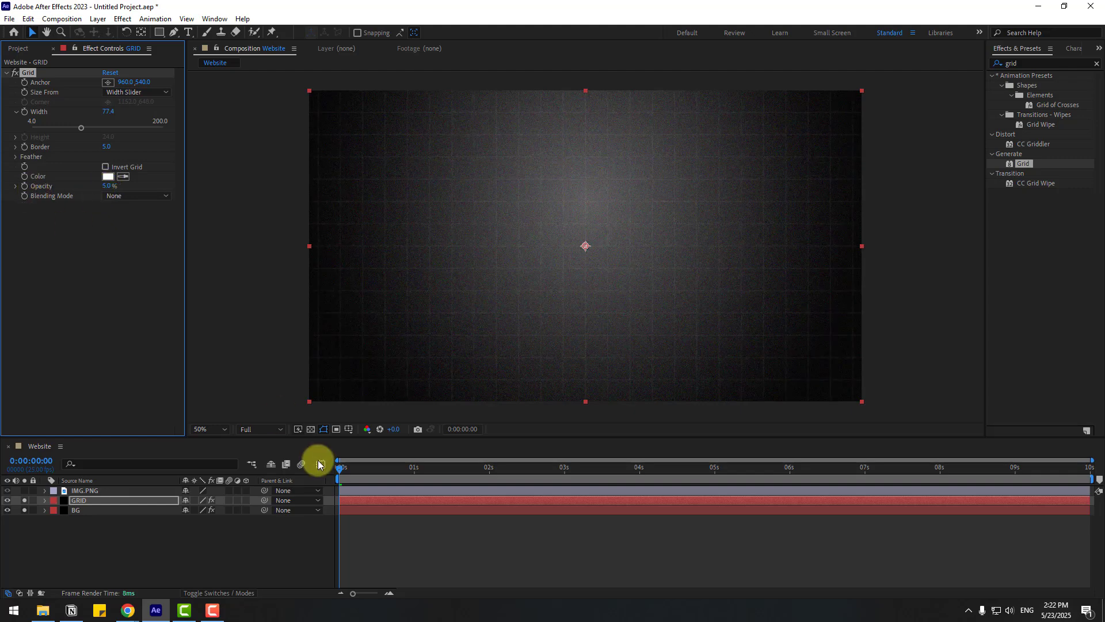
Step: Turn off solo on the GRID and BG layers and lock both of them
left_click(34, 517)
left_click(26, 500)
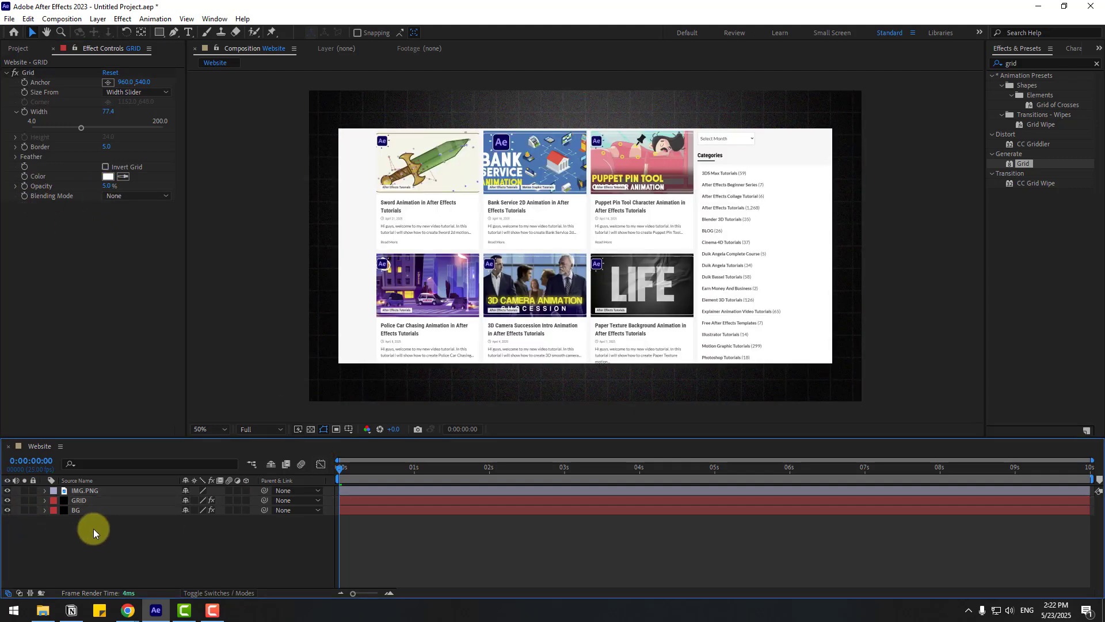
left_click_drag(81, 514, 200, 526)
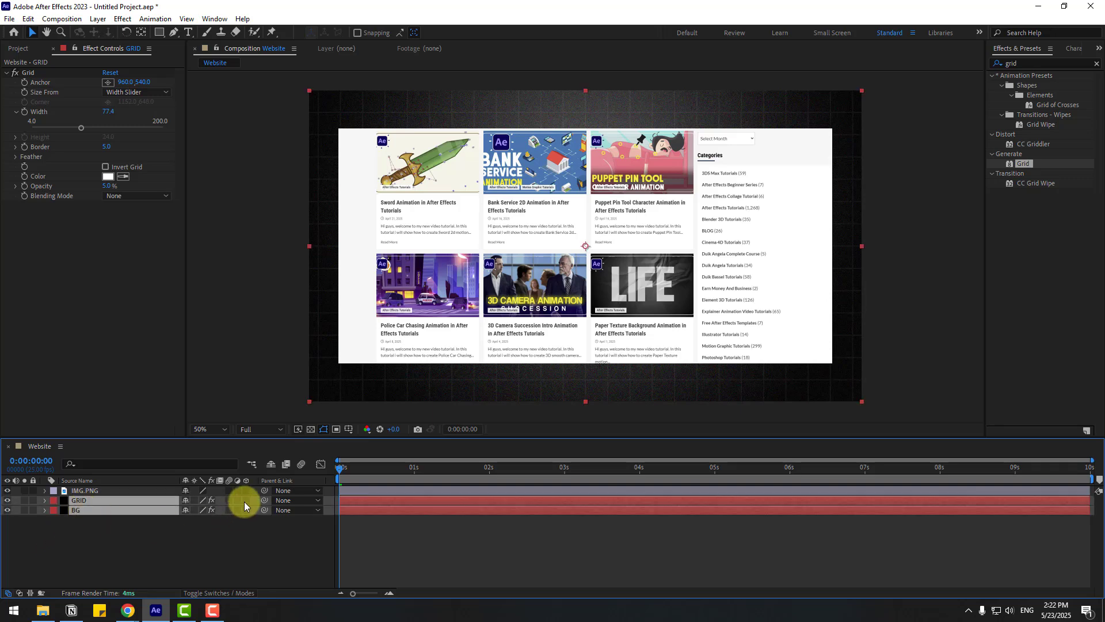
left_click(33, 500)
left_click(33, 510)
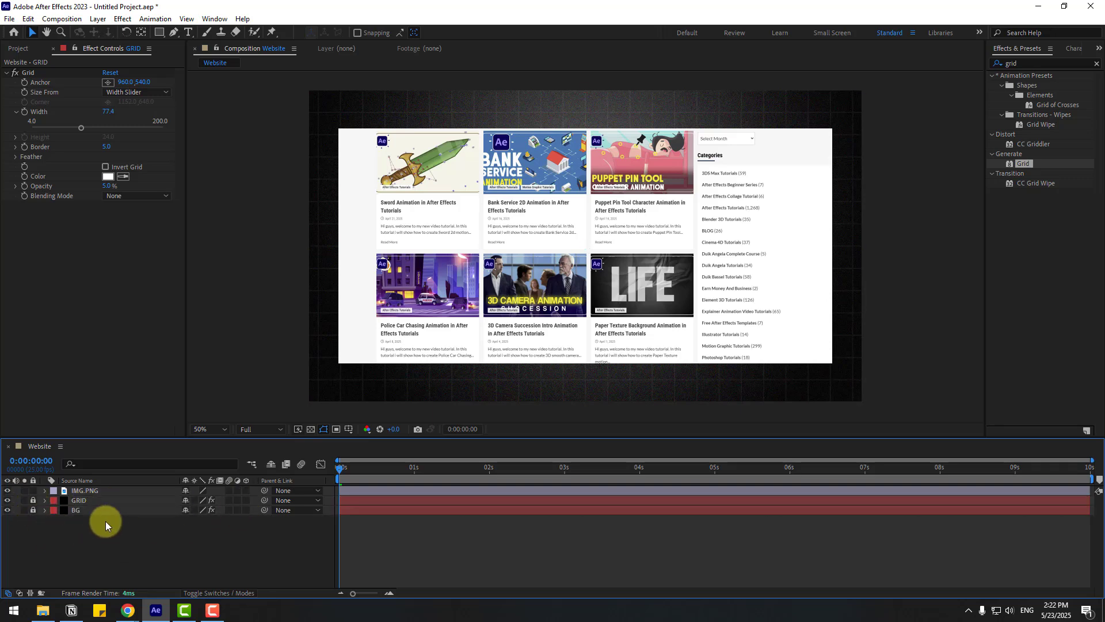
Step: Shift the website image slightly down and to the right in the frame and make IMG.PNG a 3D layer
left_click(82, 491)
left_click_drag(519, 330, 522, 338)
left_click(83, 496)
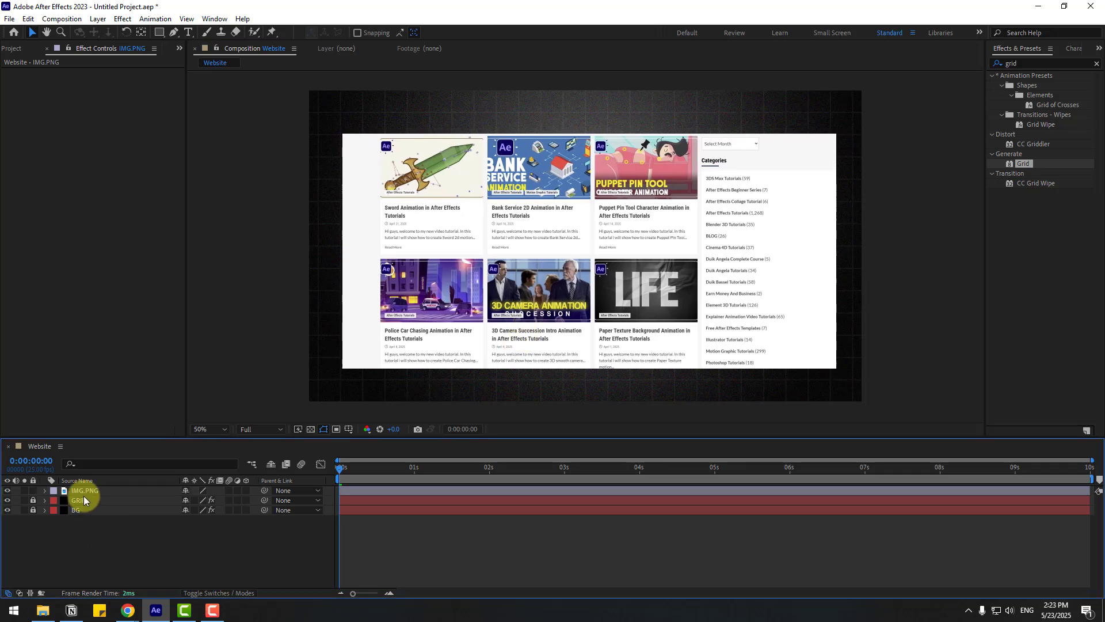
left_click(247, 491)
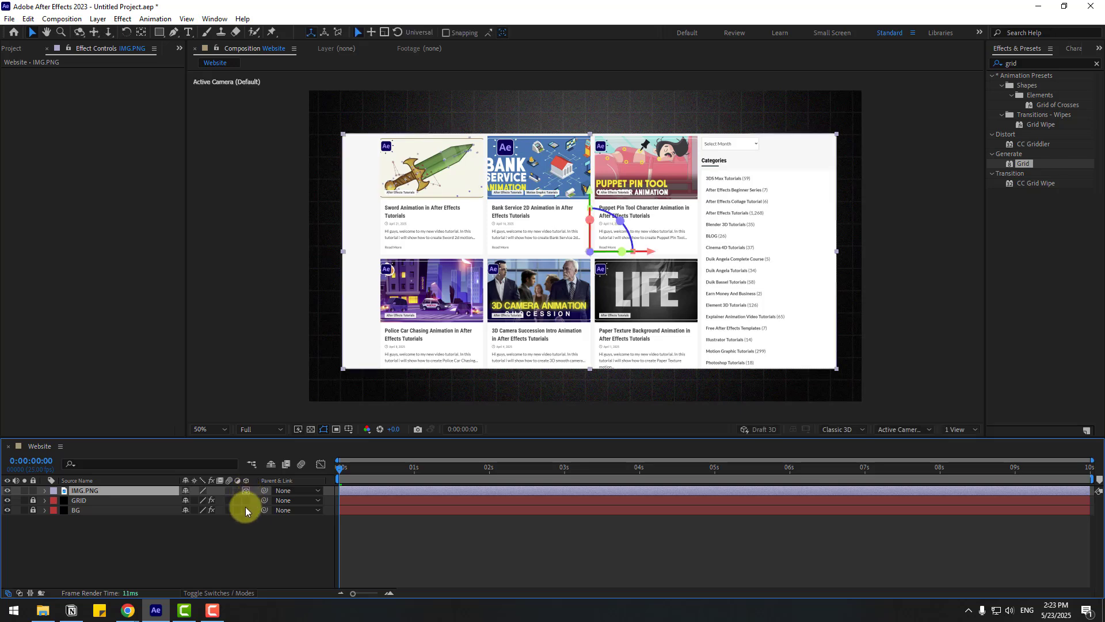
Step: Add a two-node camera to the composition using the 15mm preset
left_click(122, 549)
right_click(121, 551)
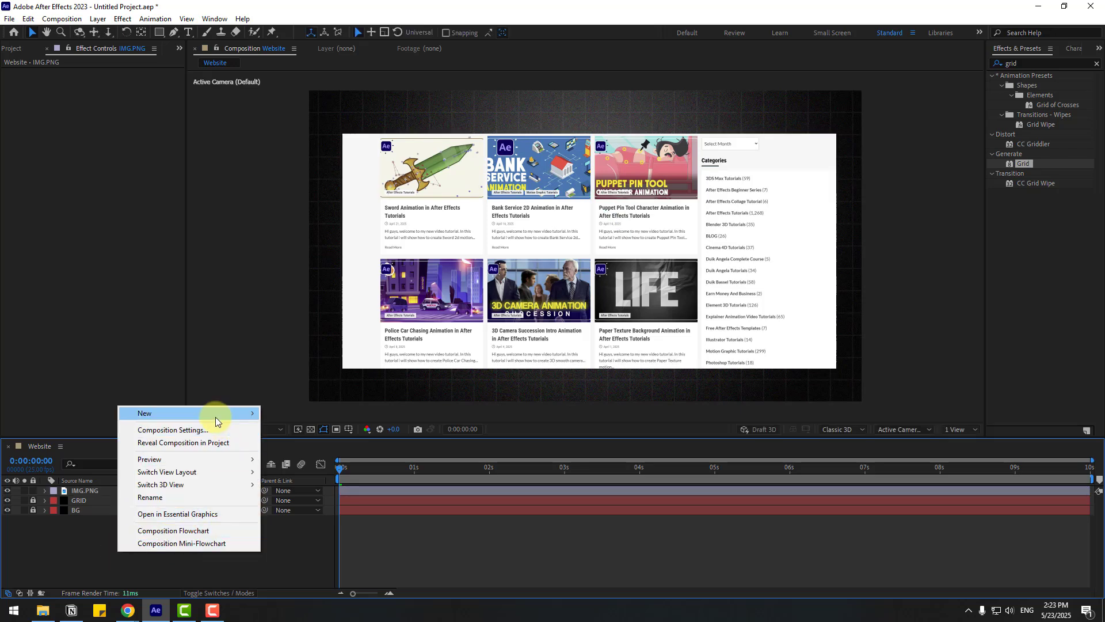
mouse_move(215, 415)
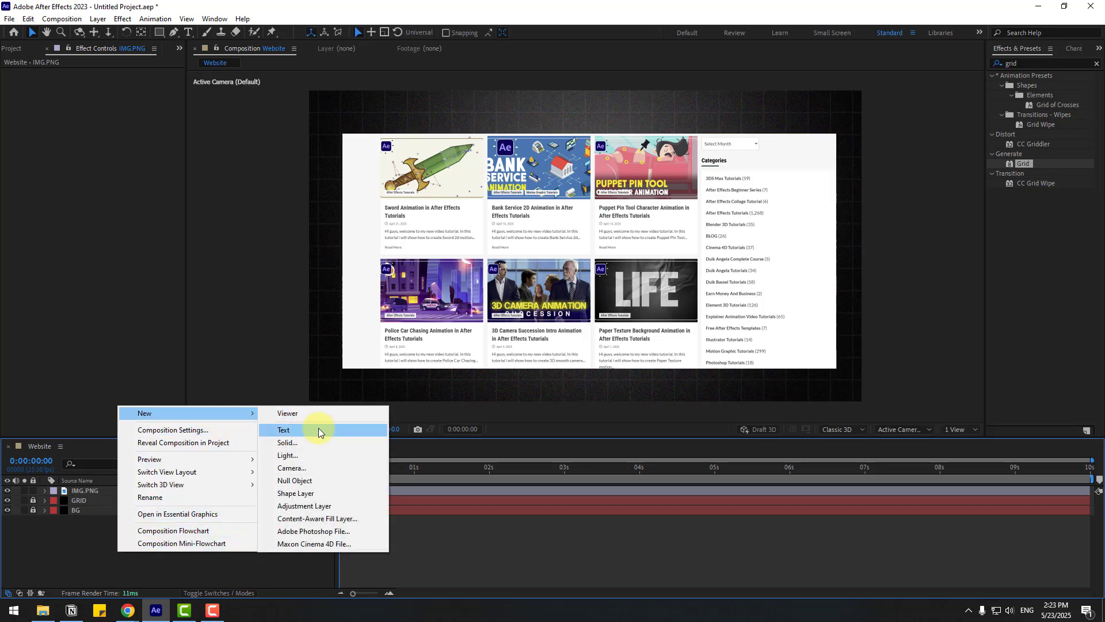
left_click(292, 469)
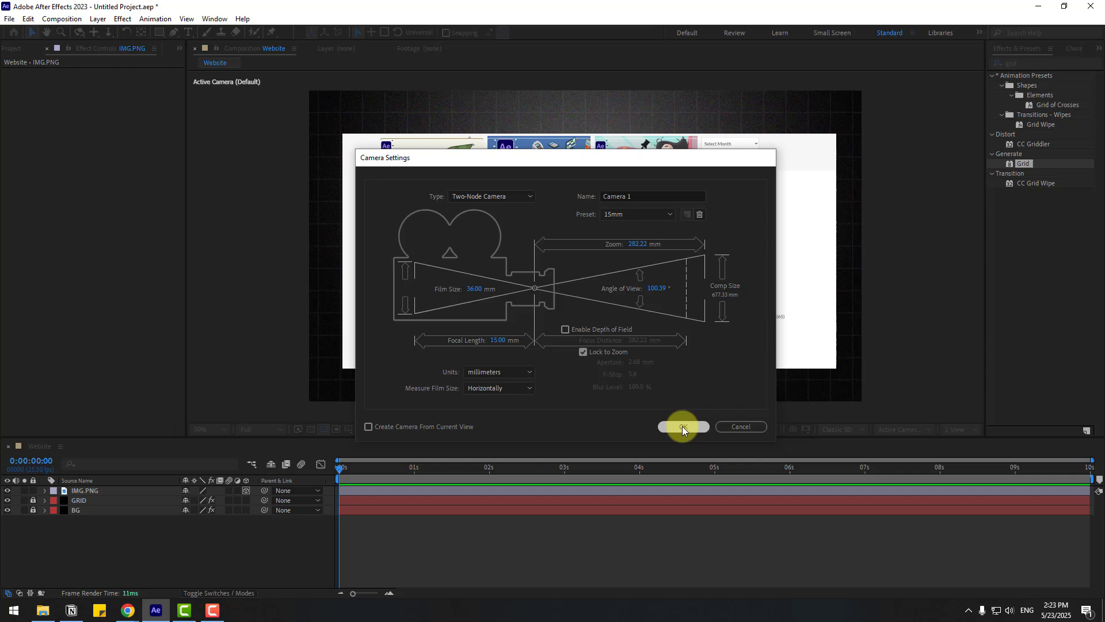
left_click(683, 426)
Step: Start keyframing the camera's Point of Interest, Position, Orientation and X, Y and Z Rotation at 0:00:00:00
left_click(44, 491)
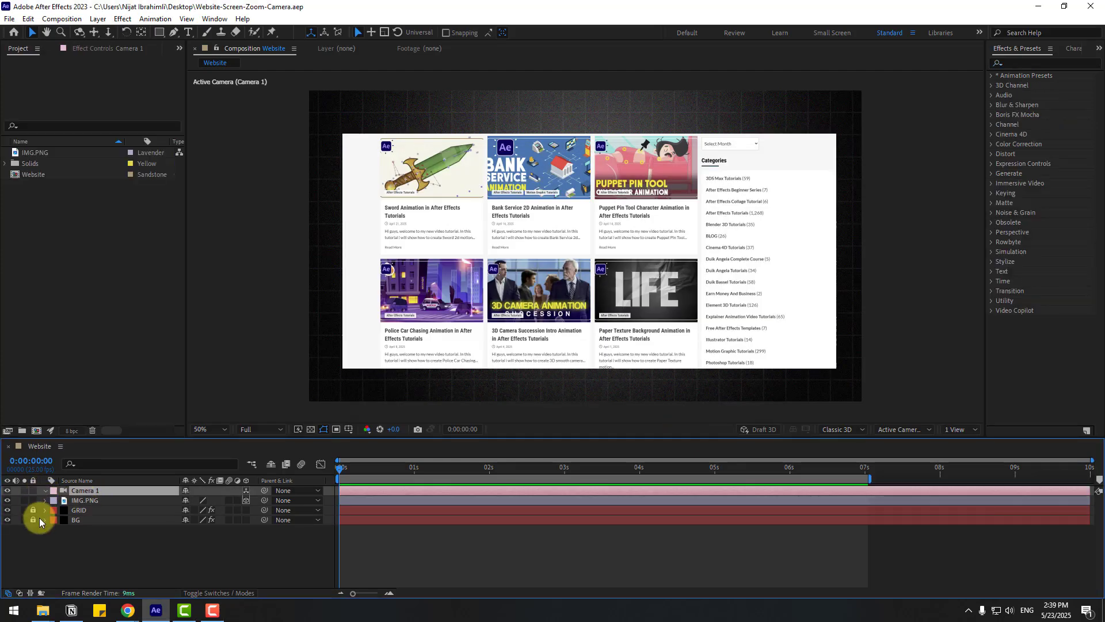
left_click(55, 502)
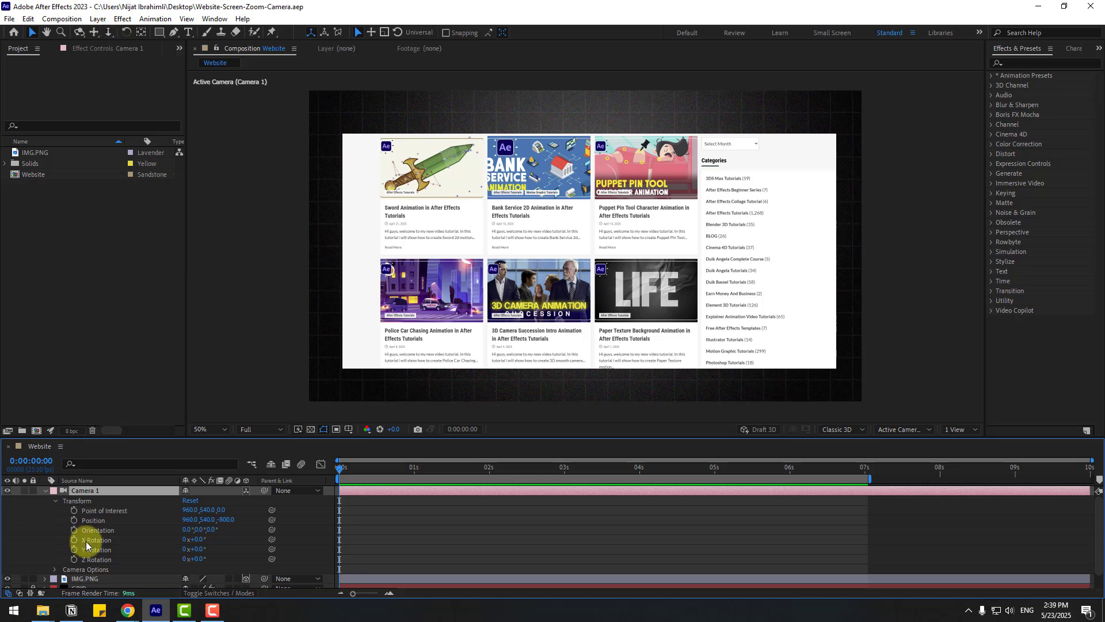
left_click(73, 510)
left_click(74, 520)
left_click(74, 530)
left_click(74, 539)
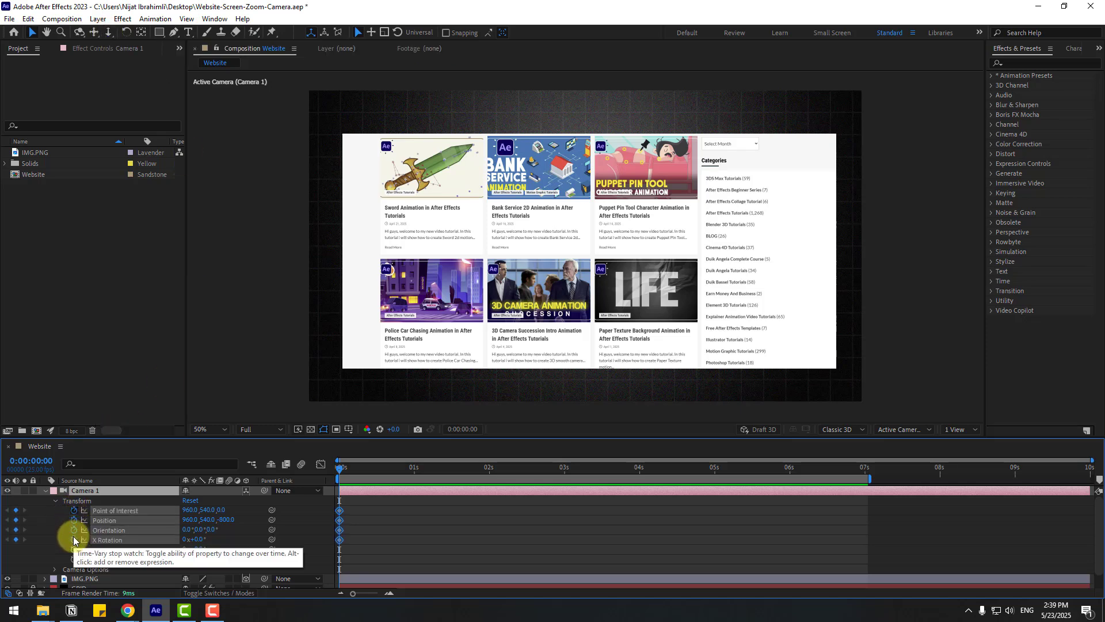
left_click(74, 549)
left_click(74, 559)
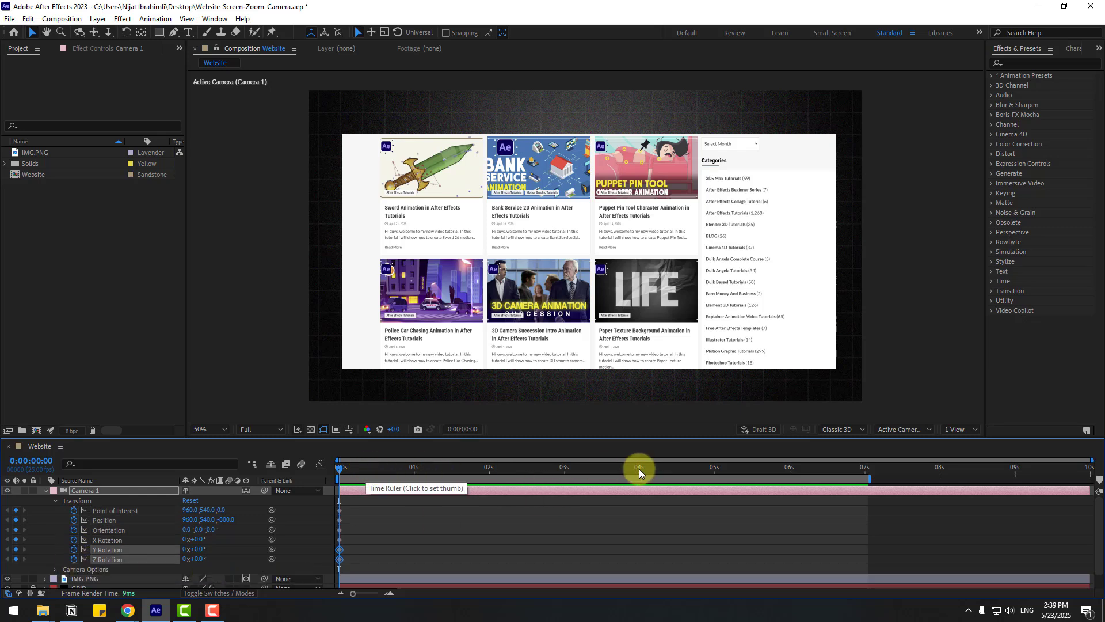
Step: At 0:00:07:01, dolly and orbit the camera into a tilted close-up of the Bank Service post, at about 748.7, 621.2, -179.1
left_click(862, 471)
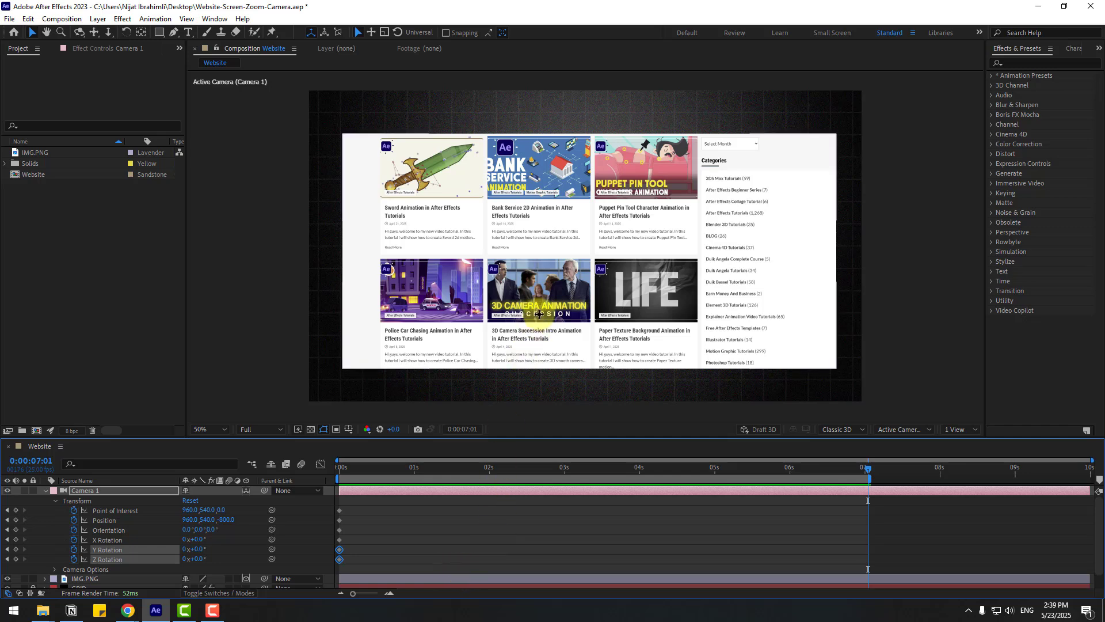
key("c")
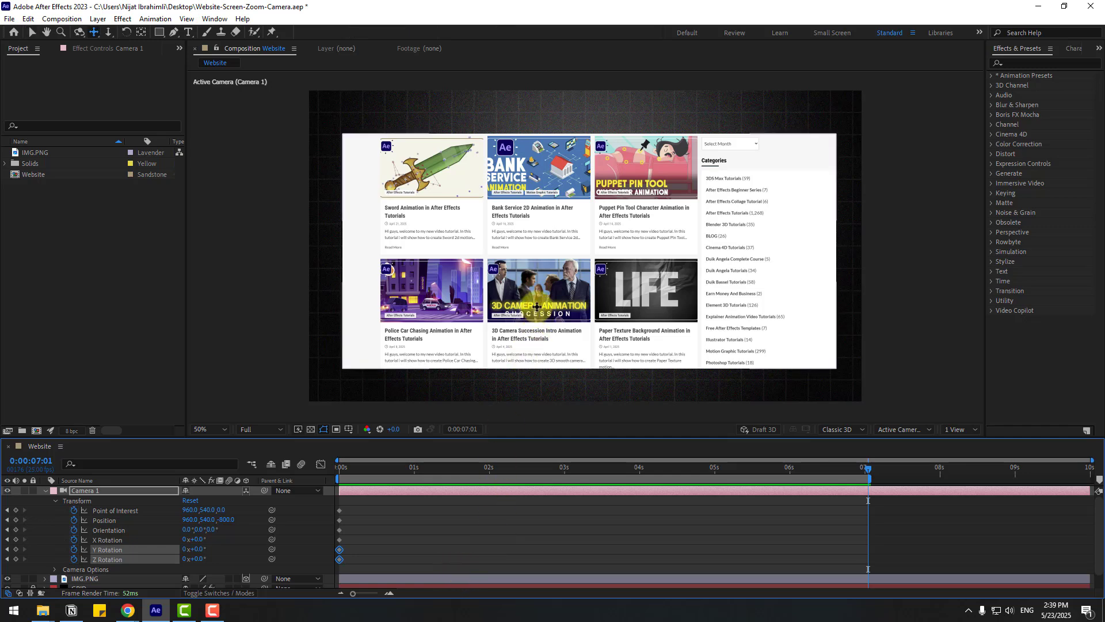
left_click(108, 32)
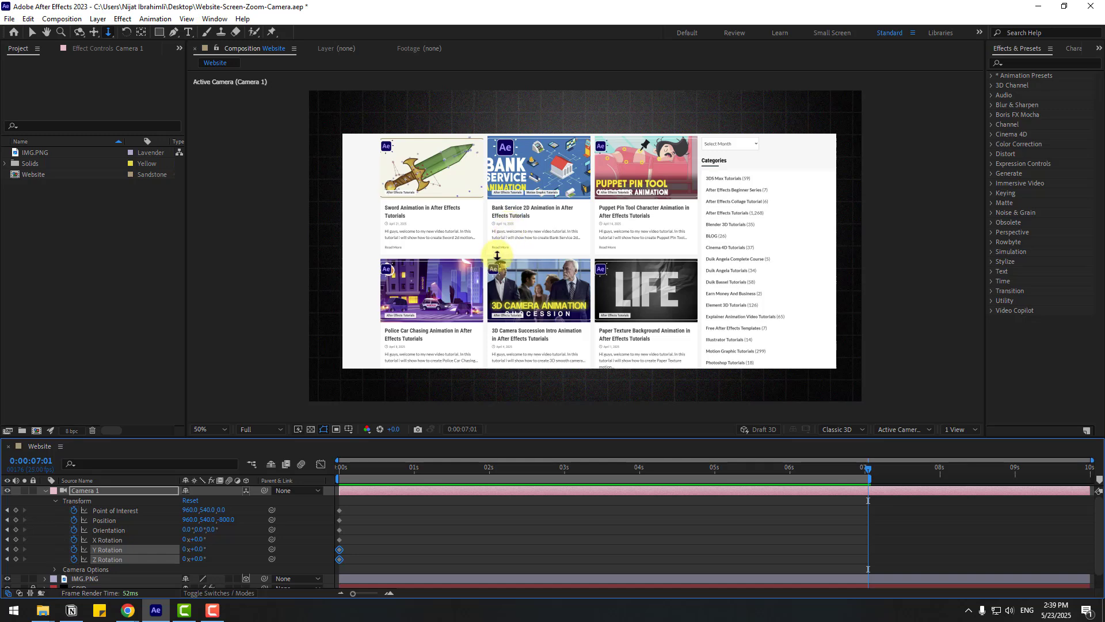
left_click_drag(497, 255, 517, 189)
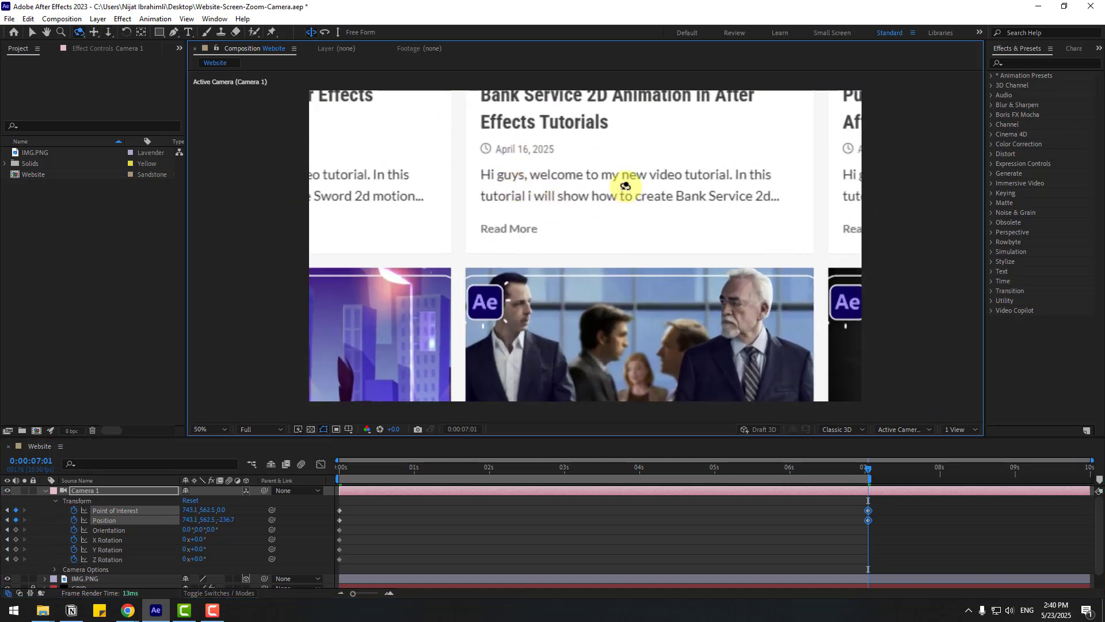
left_click_drag(625, 186, 637, 234)
key("c")
key("v")
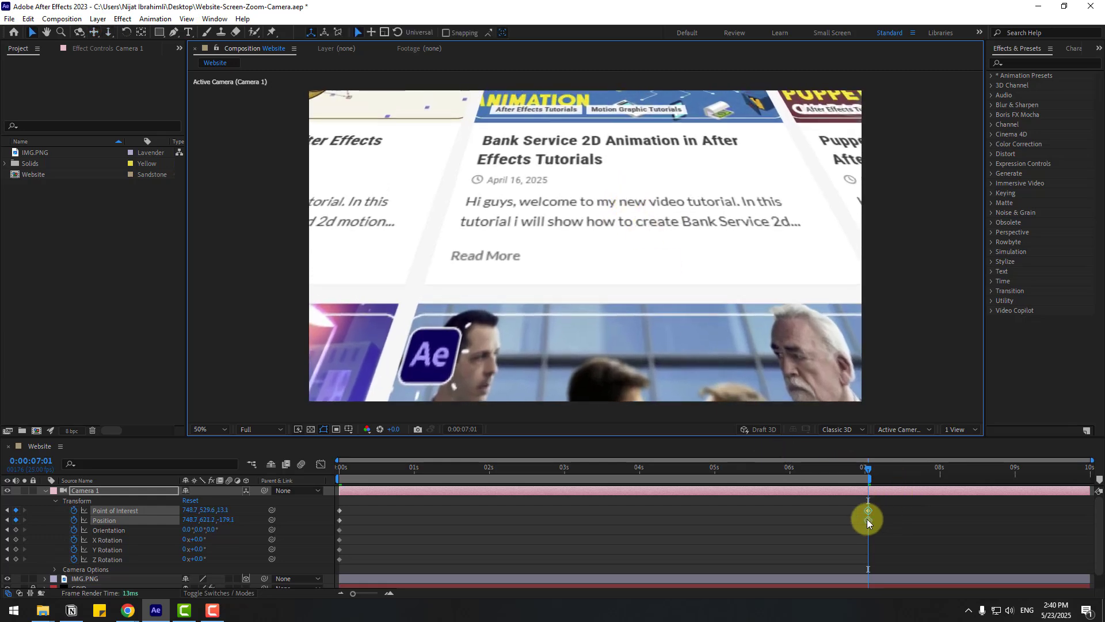
Step: Preview the camera move and apply Easy Ease to all Point of Interest and Position keyframes
key("space")
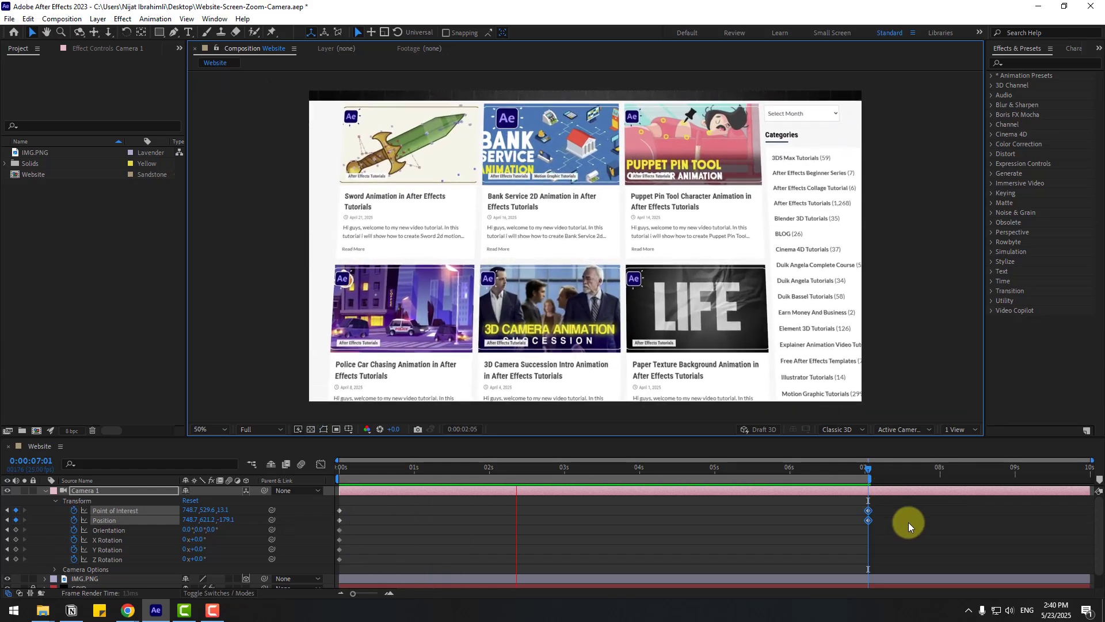
left_click_drag(881, 506, 343, 525)
right_click(340, 526)
mouse_move(346, 513)
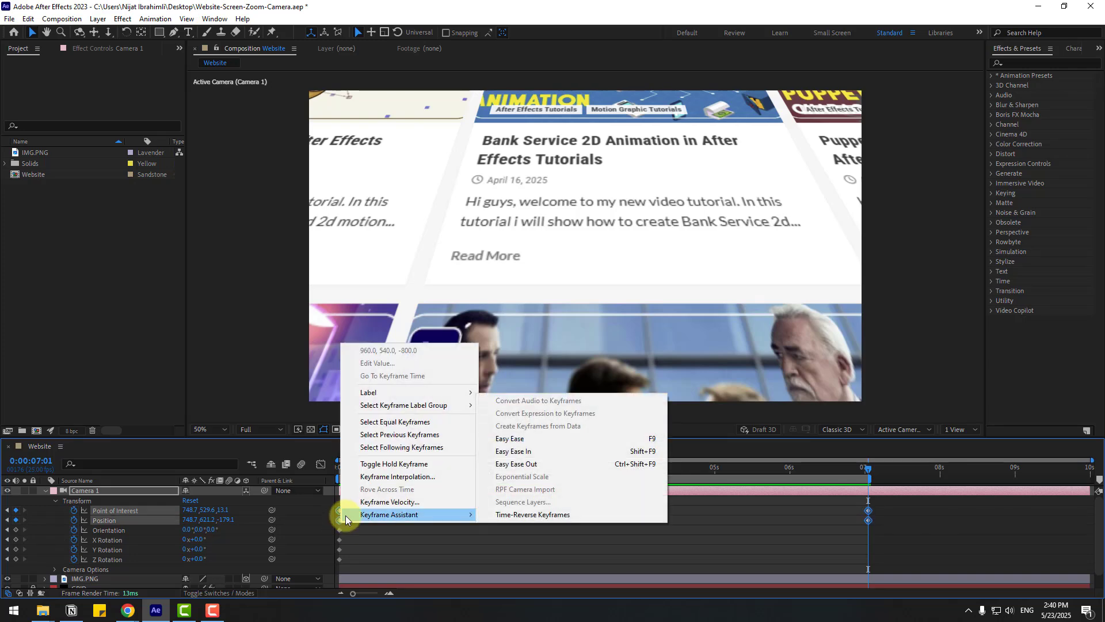
left_click(650, 440)
Step: In the speed graph, extend the ease into the final camera keyframes back to about 3.5 seconds and preview the motion
left_click(321, 464)
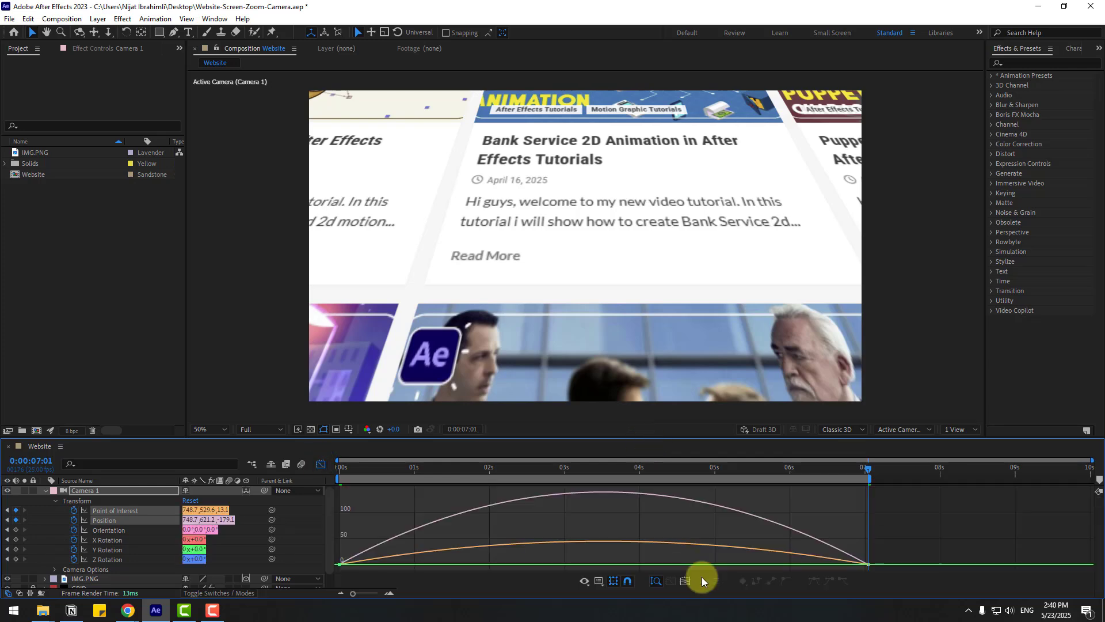
left_click_drag(886, 547, 582, 567)
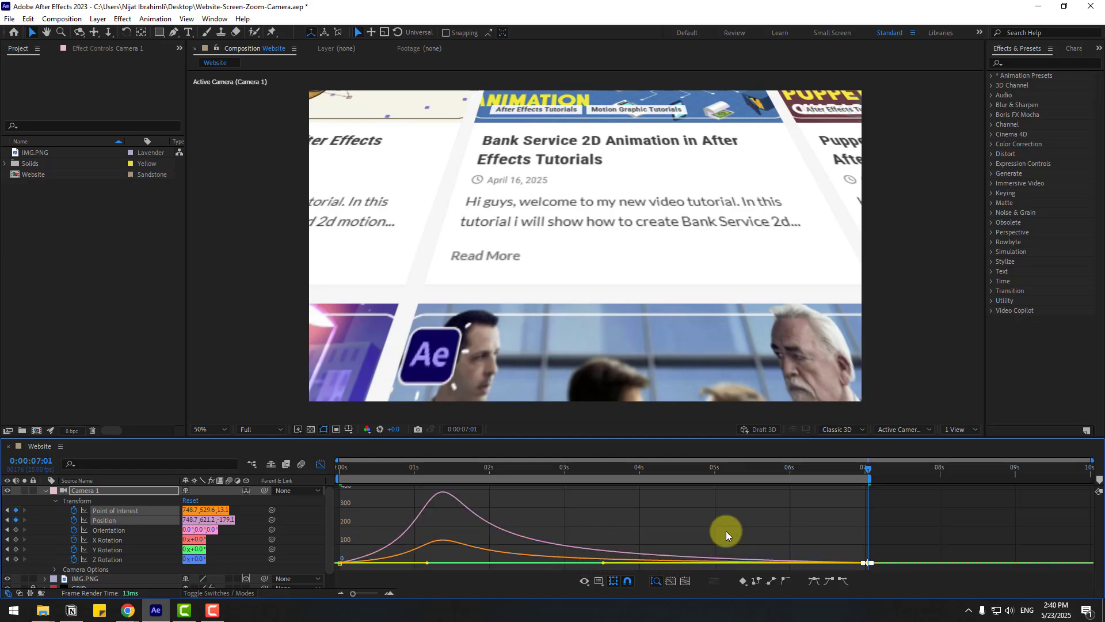
key("space")
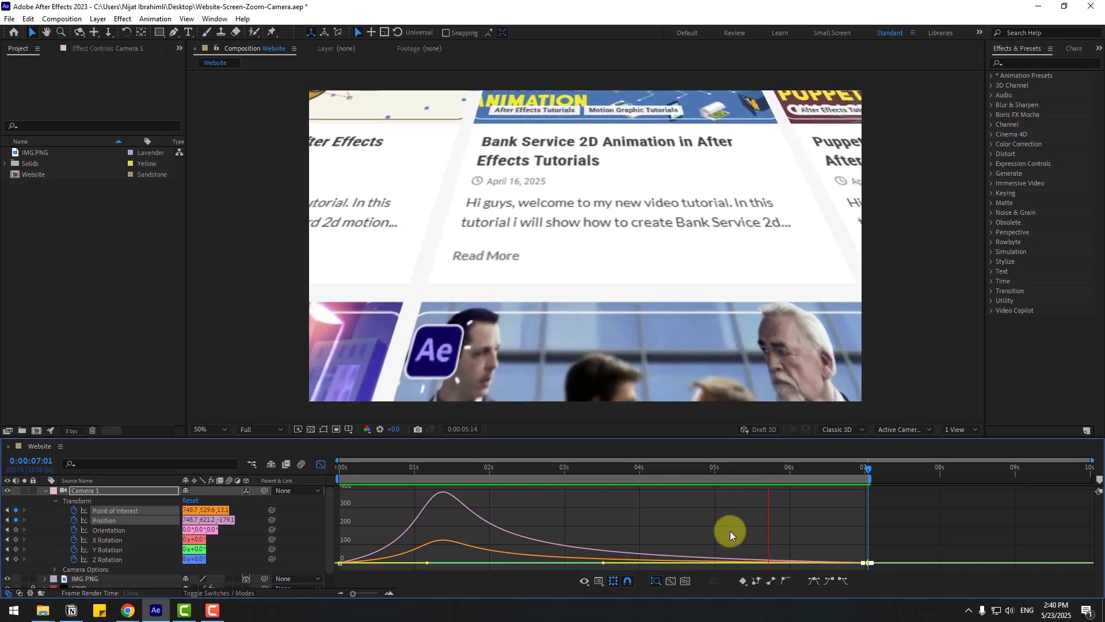
Step: Shorten the ease out of the first camera keyframes so the speed peaks at about 1 second, preview it and leave the graph view
left_click_drag(374, 527, 335, 565)
left_click_drag(420, 558, 402, 557)
key("space")
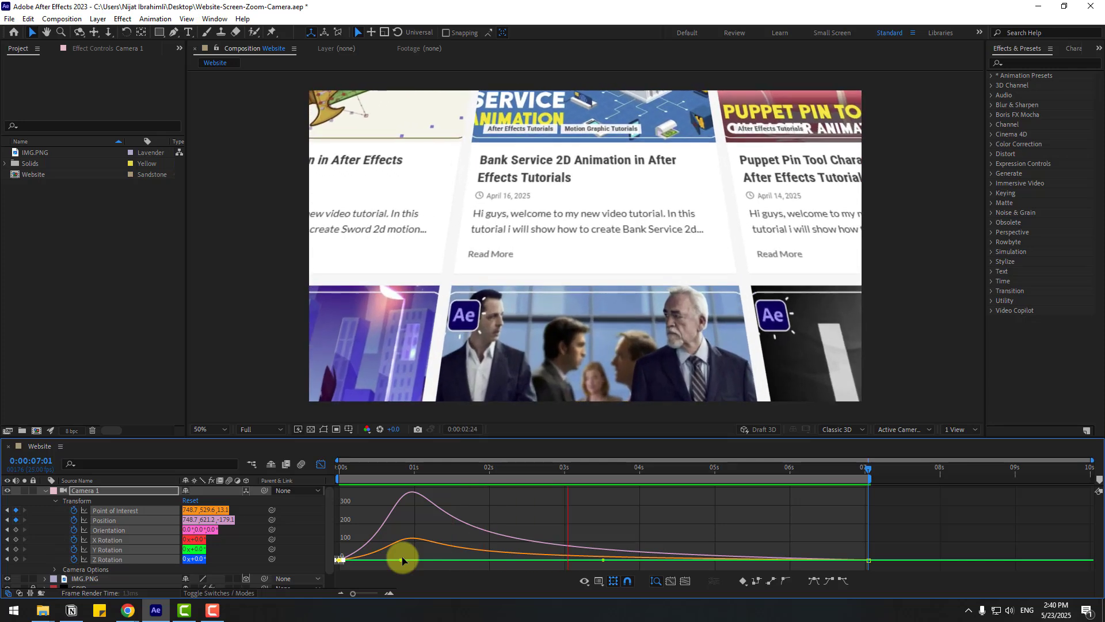
key("space")
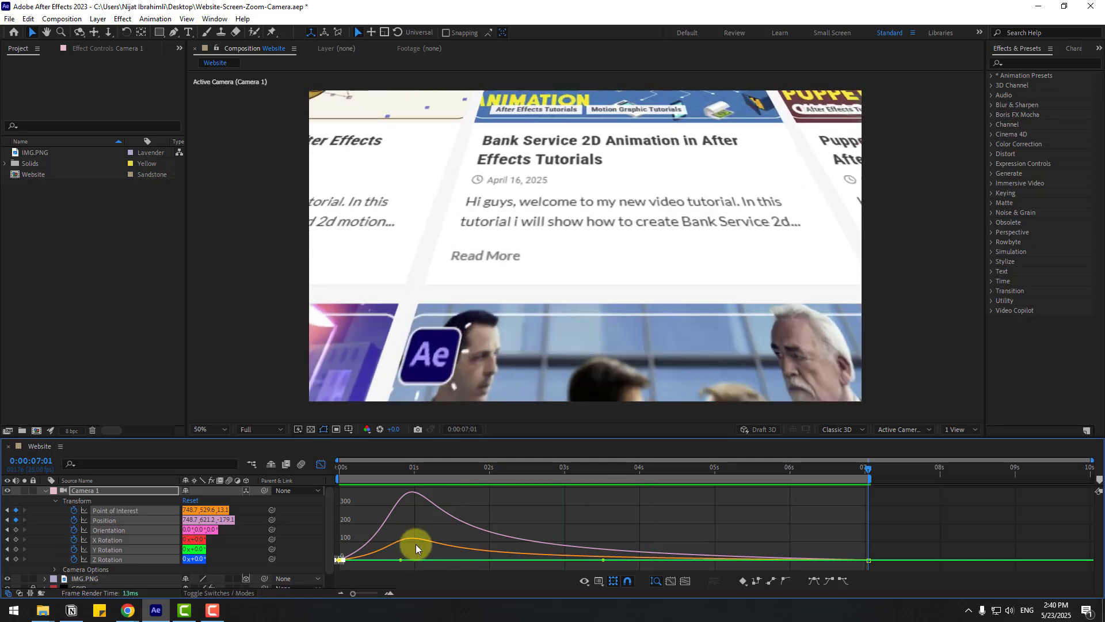
left_click(322, 465)
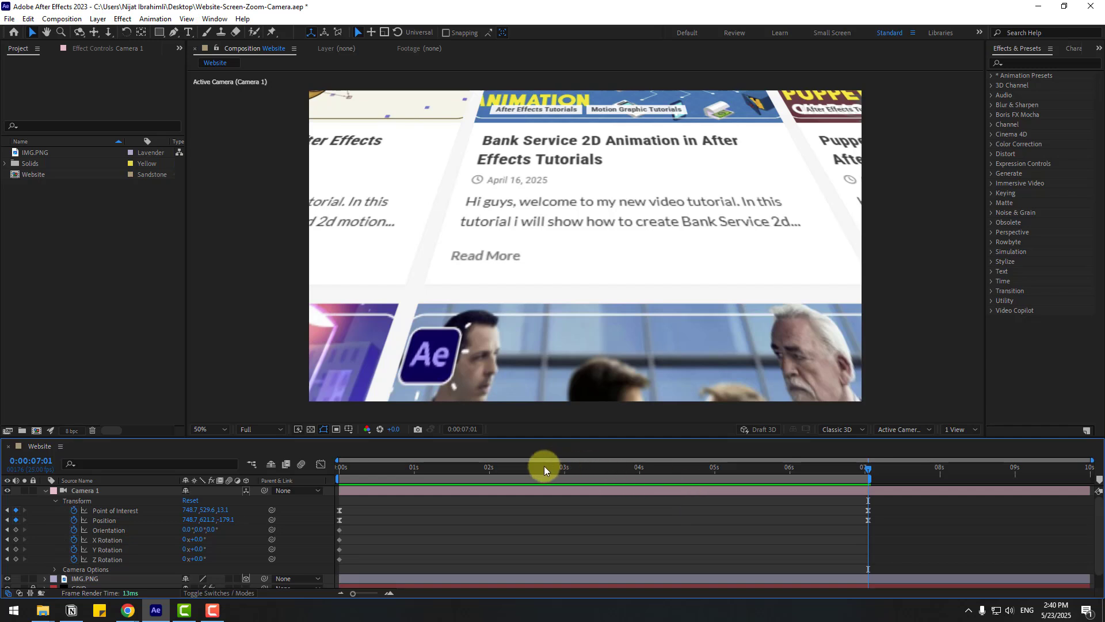
Step: Start keyframing the X, Y and Z Rotation of IMG.PNG at 0:00:04:00
scroll(110, 501, "down", 1)
left_click(86, 562)
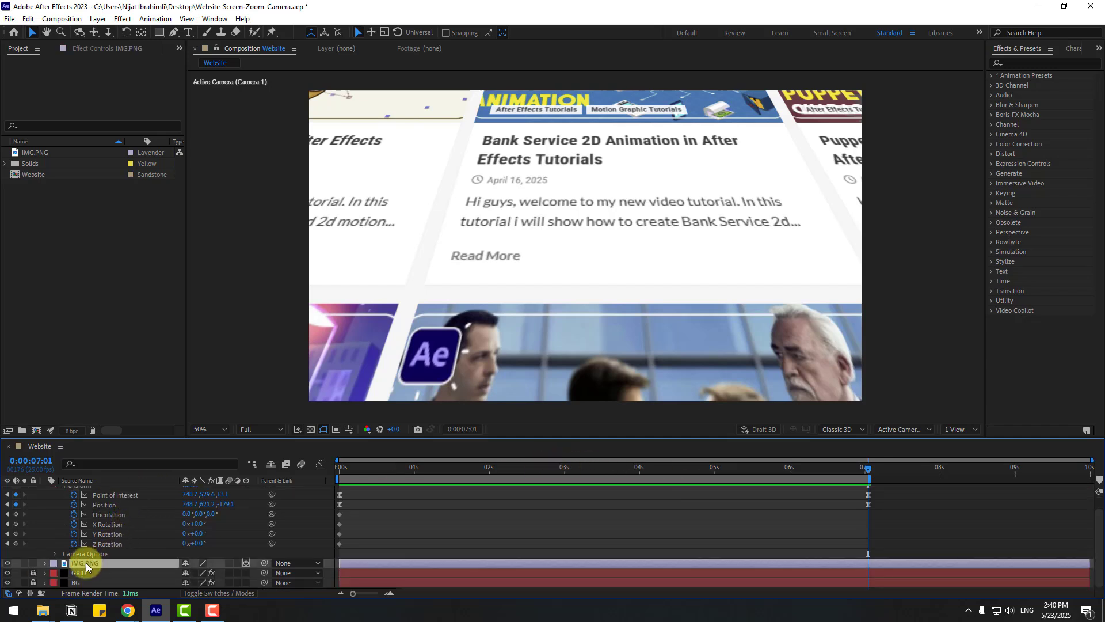
key("r")
scroll(839, 543, "down", 2)
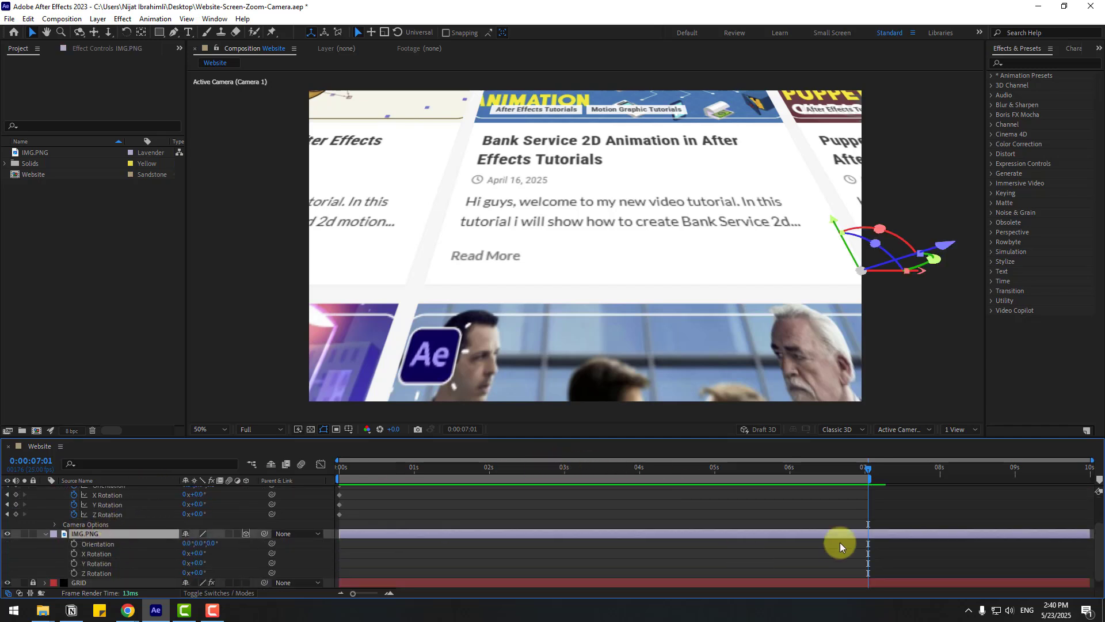
left_click_drag(677, 477, 640, 476)
scroll(42, 557, "down", 1)
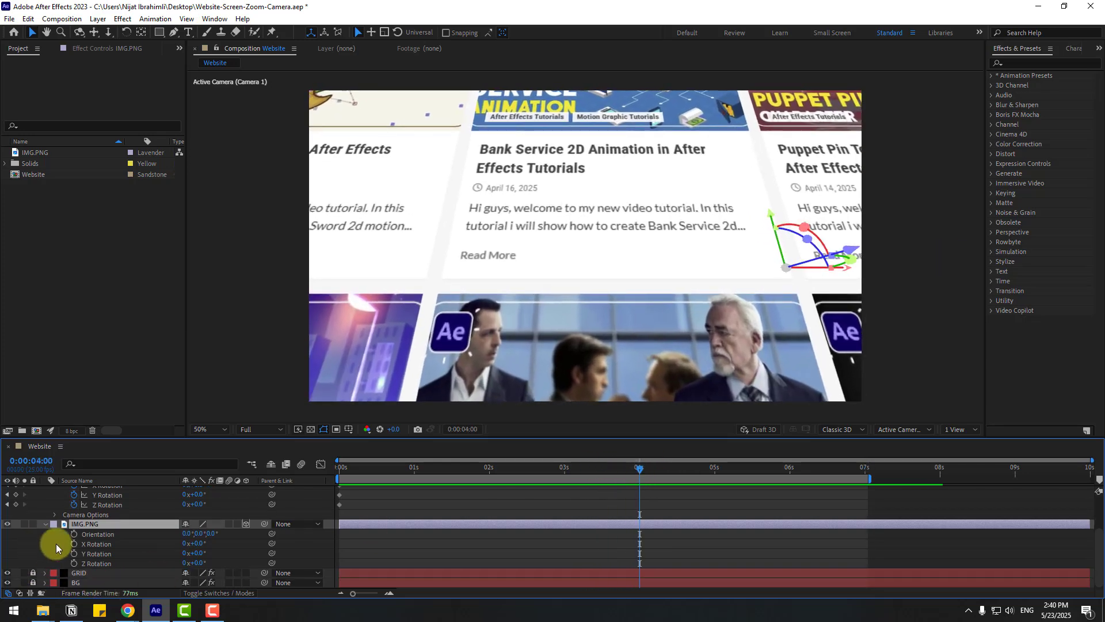
left_click(74, 554)
left_click(74, 563)
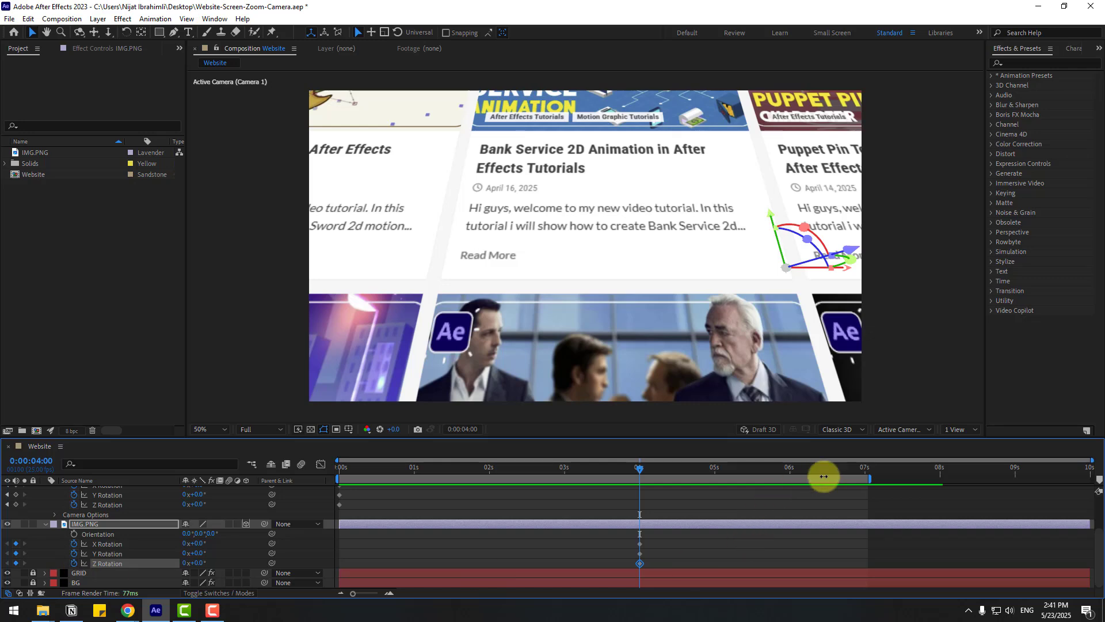
Step: At 0:00:07:00, set IMG.PNG's X Rotation to 14°, Y Rotation to 11° and Z Rotation to 7°, and scrub through the move
left_click(861, 473)
left_click(202, 562)
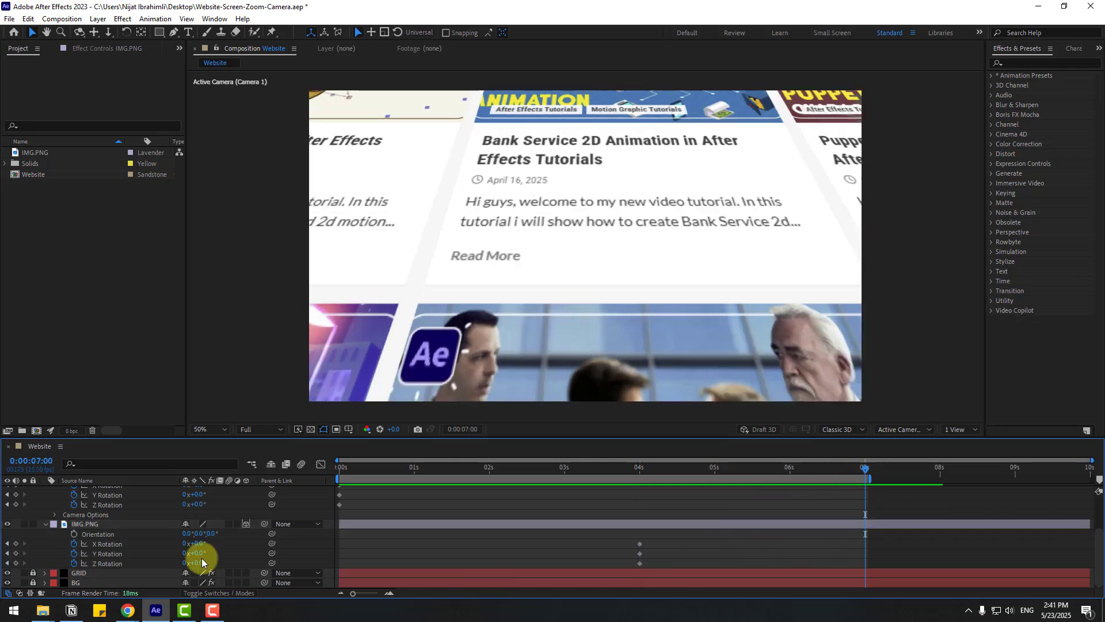
mouse_move(198, 554)
left_mouse_down()
mouse_move(203, 539)
mouse_move(205, 562)
left_mouse_up()
left_click(222, 554)
left_click(208, 564)
left_click(636, 469)
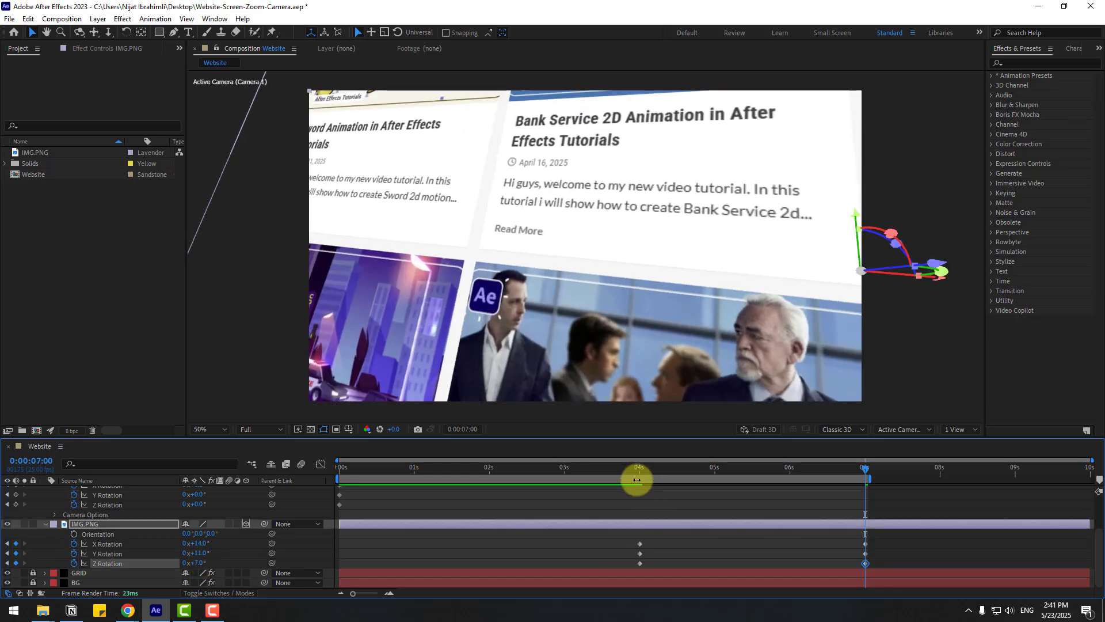
left_click_drag(650, 471, 868, 471)
Step: Reframe the camera on the Bank Service post at 0:00:07:01, at about 769.0, 574.6, -160.2, and scrub through the animation
scroll(889, 495, "up", 3)
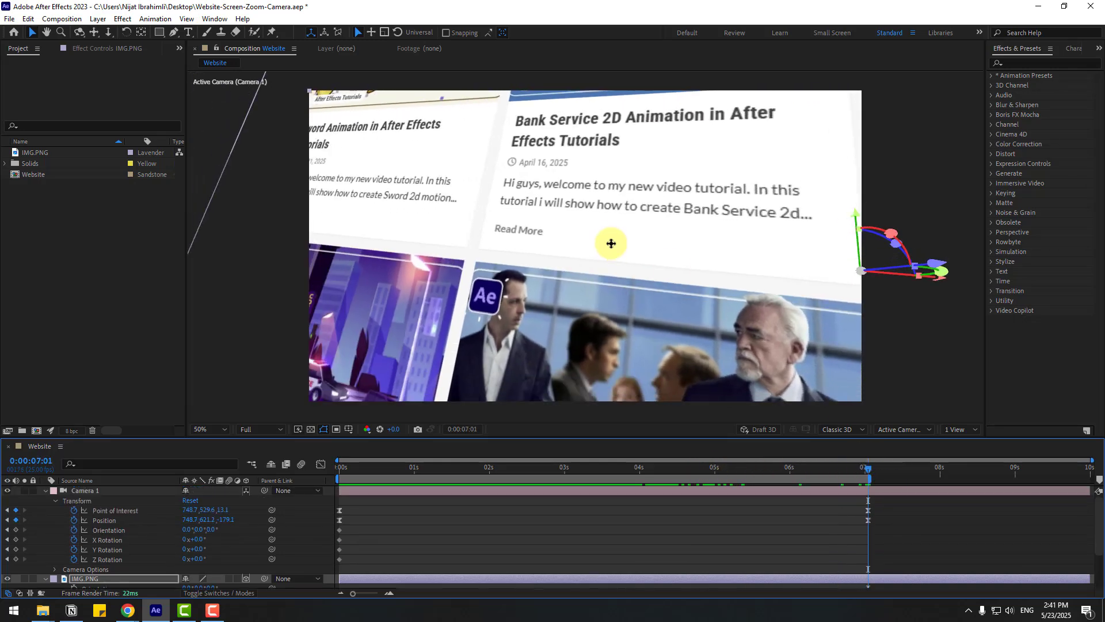
key("2")
left_click_drag(612, 224, 597, 251)
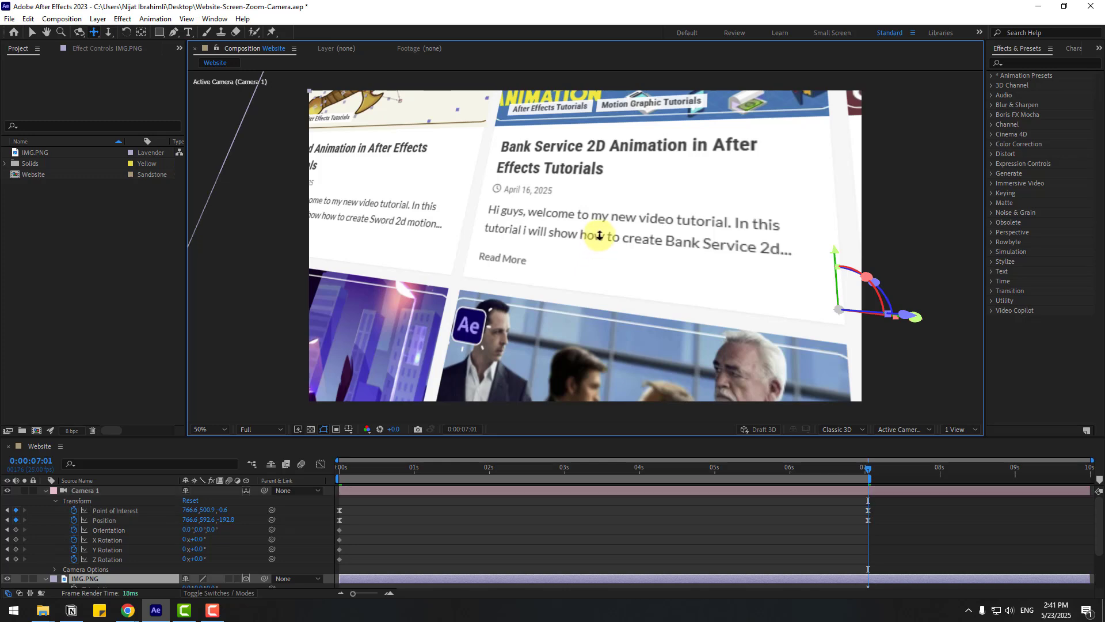
key("c")
left_click_drag(598, 233, 608, 216)
key("v")
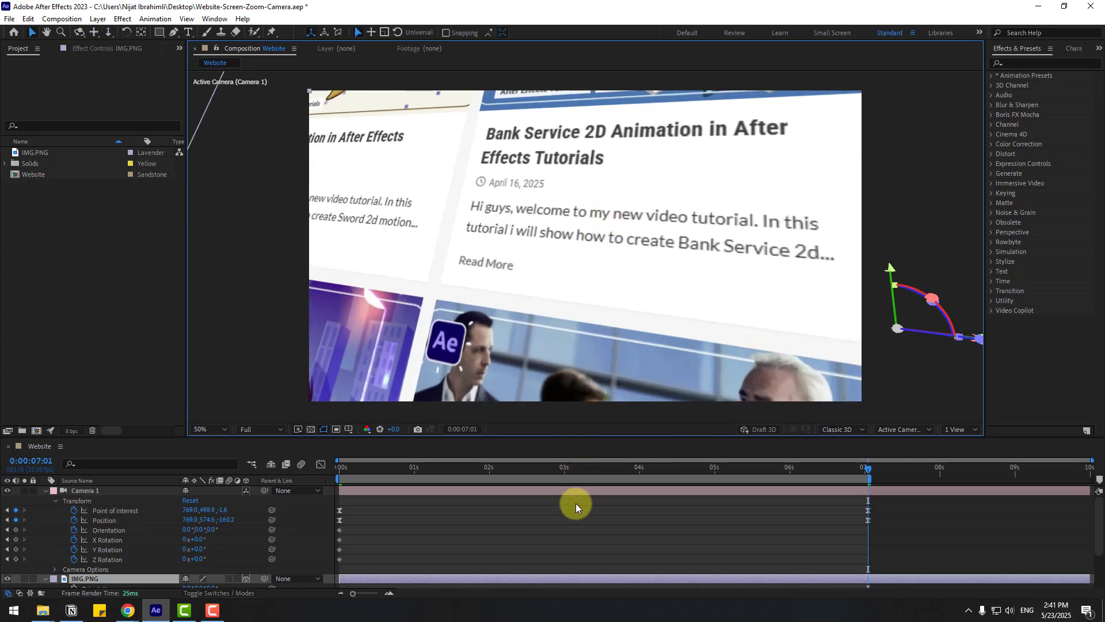
left_click_drag(558, 464, 857, 464)
left_click_drag(431, 466, 328, 473)
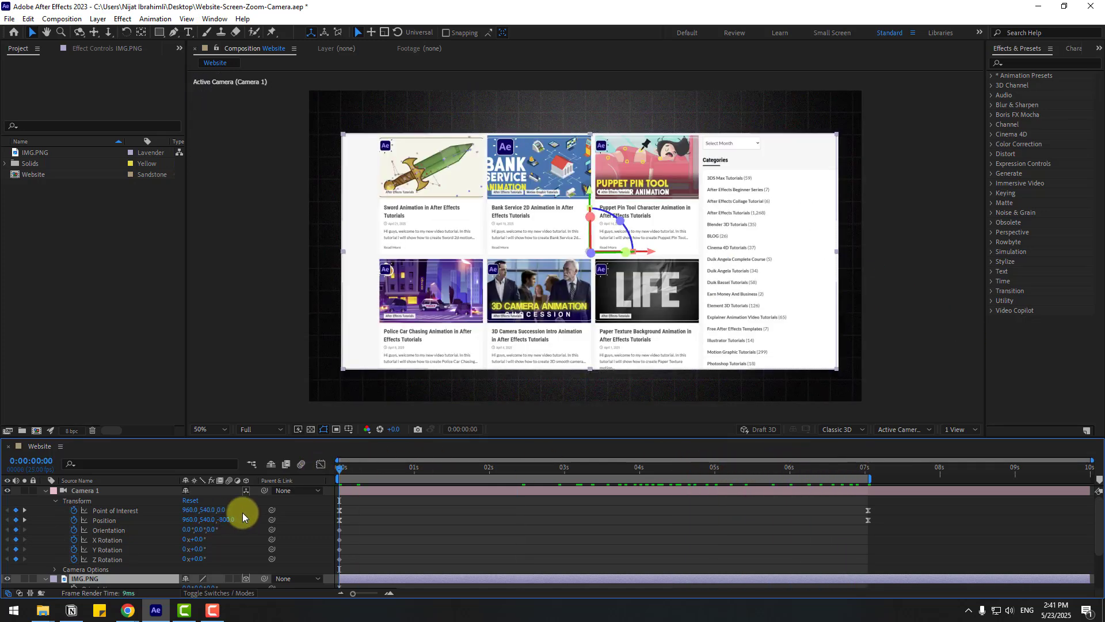
Step: Turn on the camera's Depth of Field and set its Aperture to 125 pixels
left_click(55, 501)
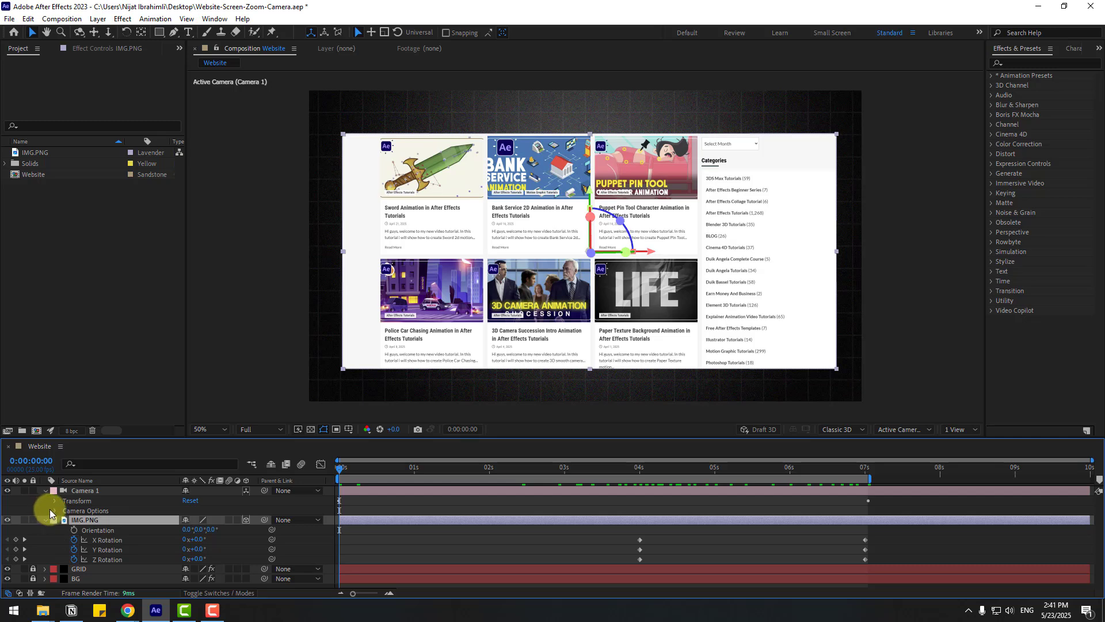
left_click(54, 510)
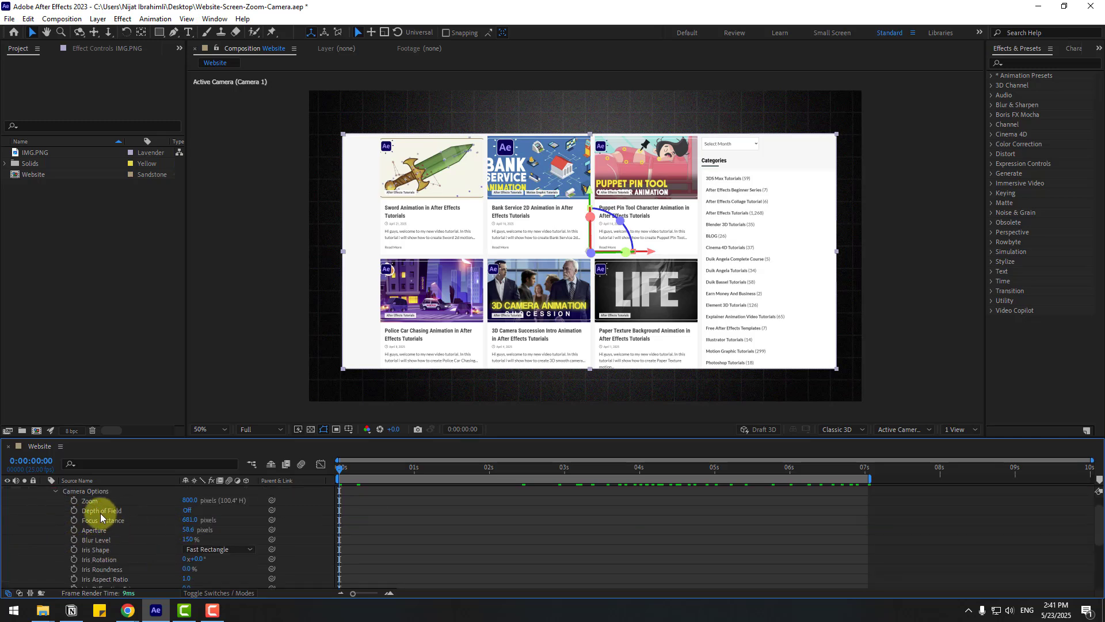
left_click(188, 512)
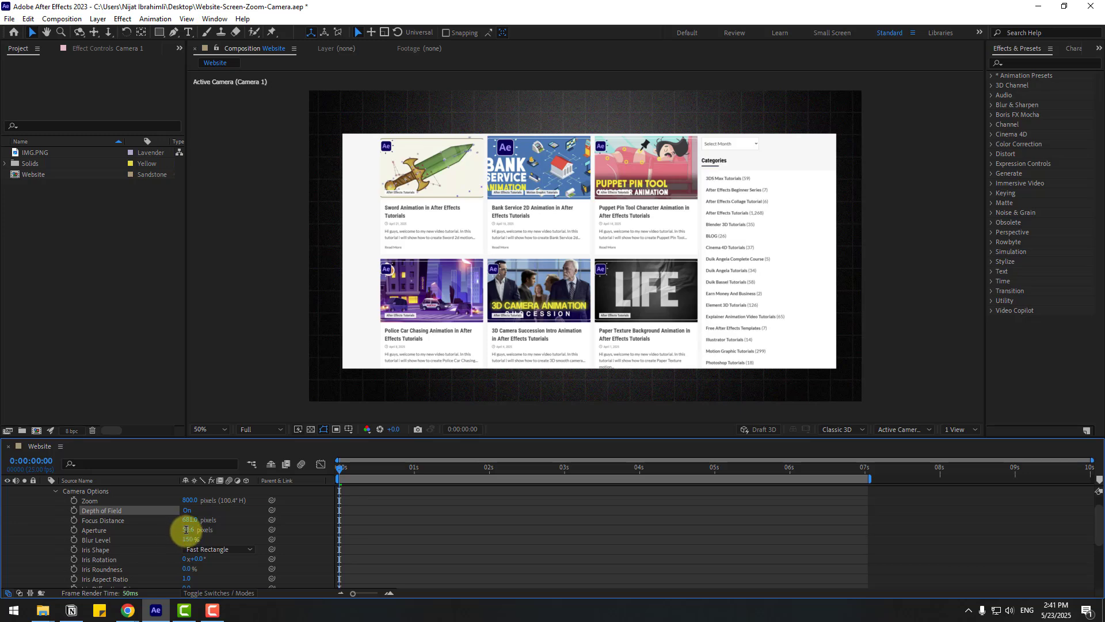
type("125")
key("Return")
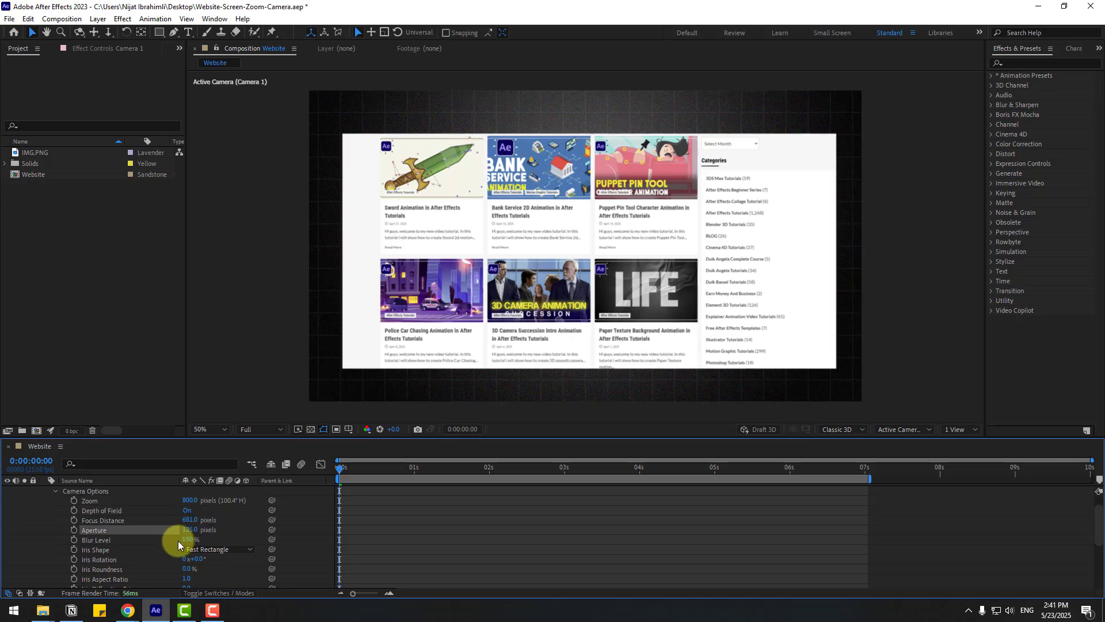
scroll(606, 257, "up", 2)
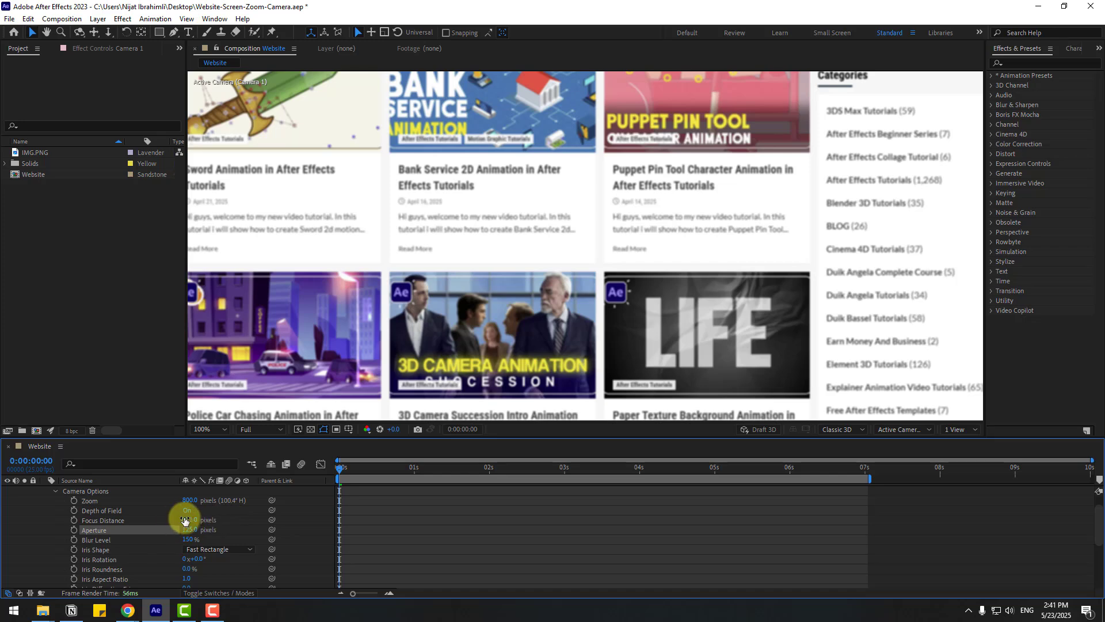
Step: Keyframe the camera's Focus Distance at 763 pixels at 0:00:00:00 and 301 pixels at 0:00:02:23
left_click_drag(186, 520, 243, 519)
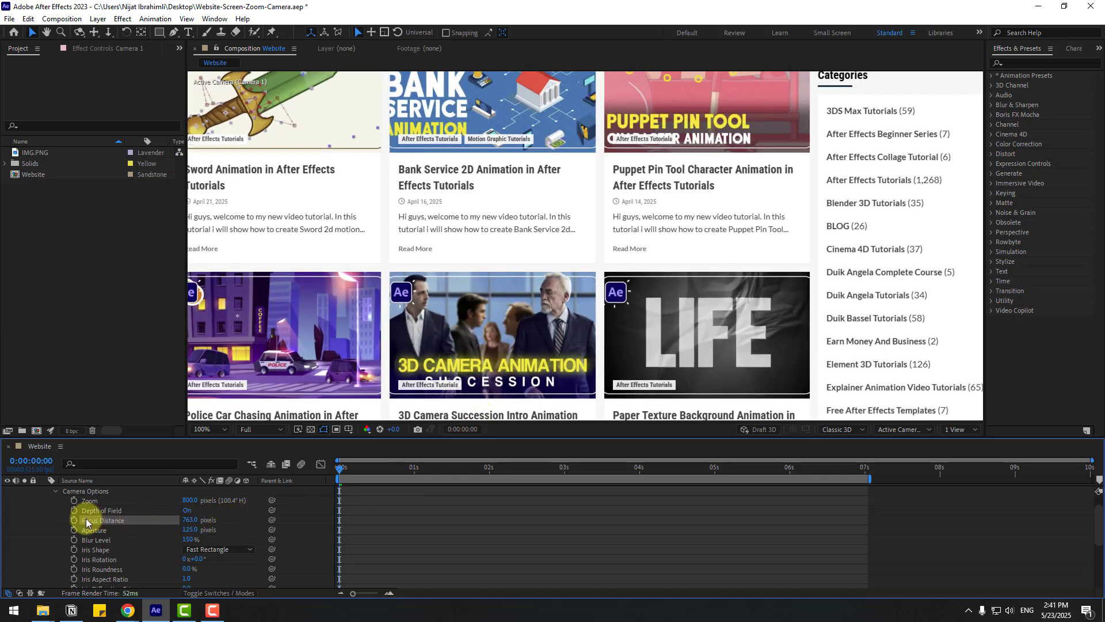
scroll(403, 518, "up", 1)
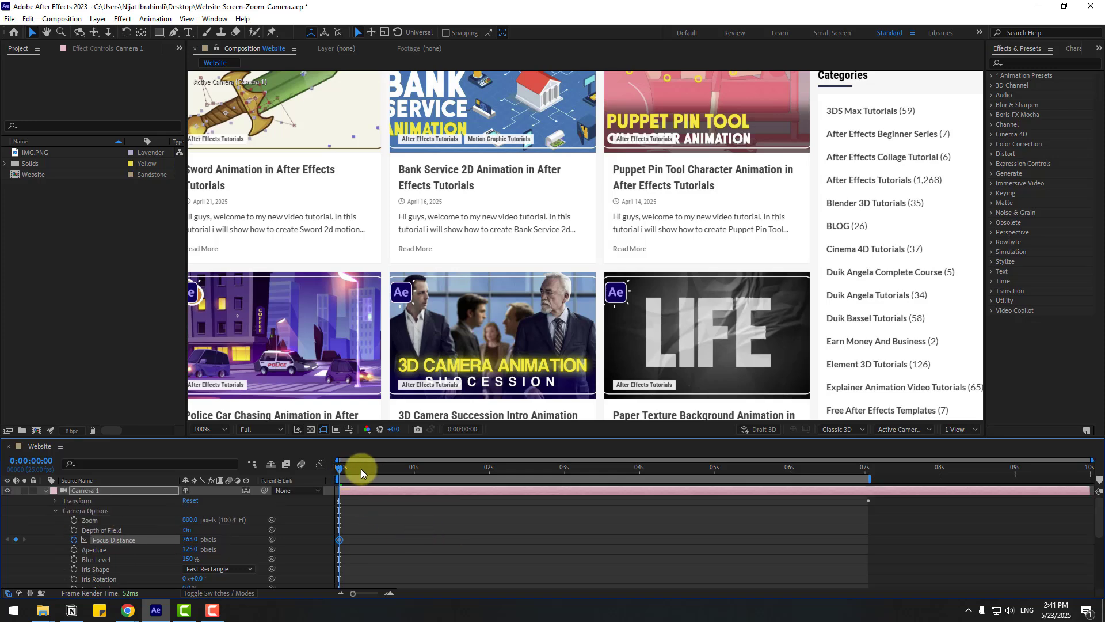
left_click_drag(361, 468, 558, 467)
scroll(624, 313, "down", 4)
scroll(576, 322, "up", 2)
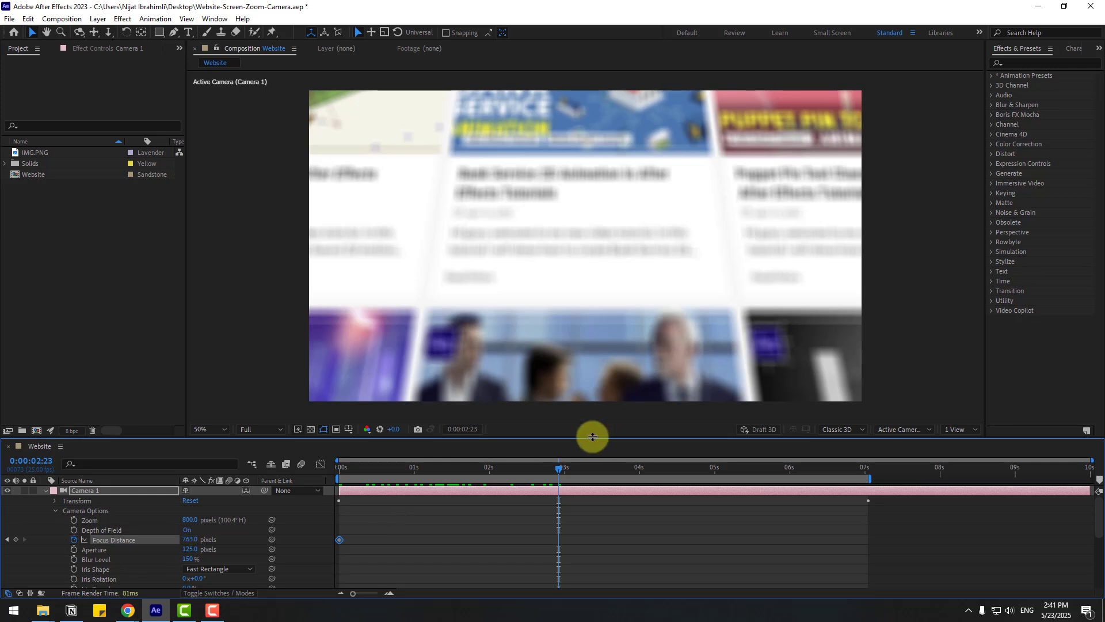
left_click_drag(186, 544, 22, 535)
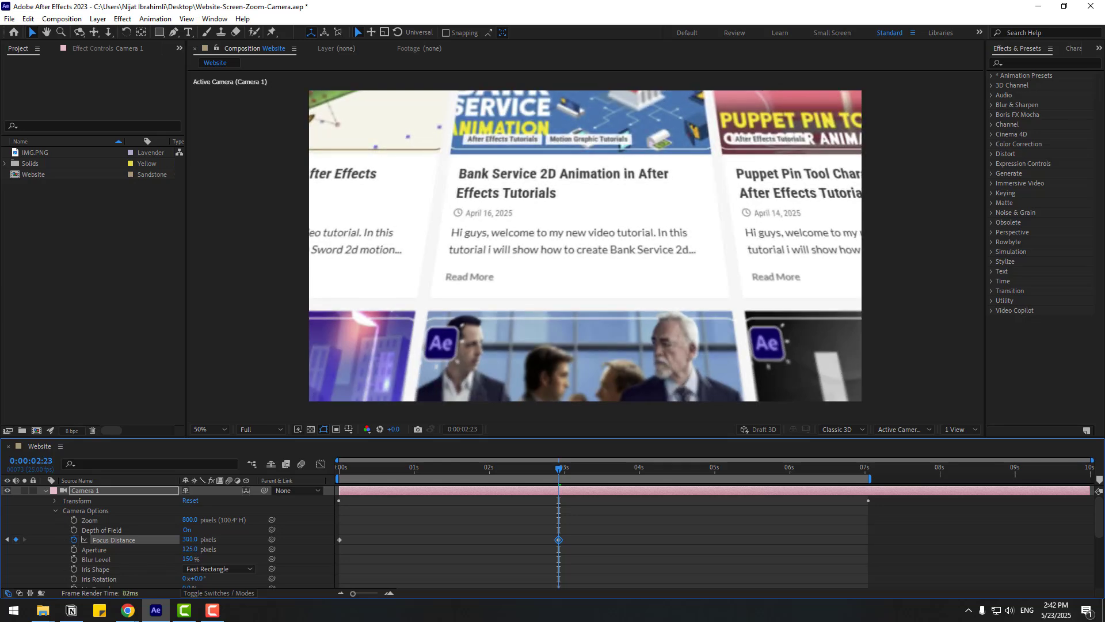
Step: Set the camera's Focus Distance to 213 pixels at 0:00:04:14 and 270 pixels at 0:00:07:01
left_click_drag(350, 471, 681, 479)
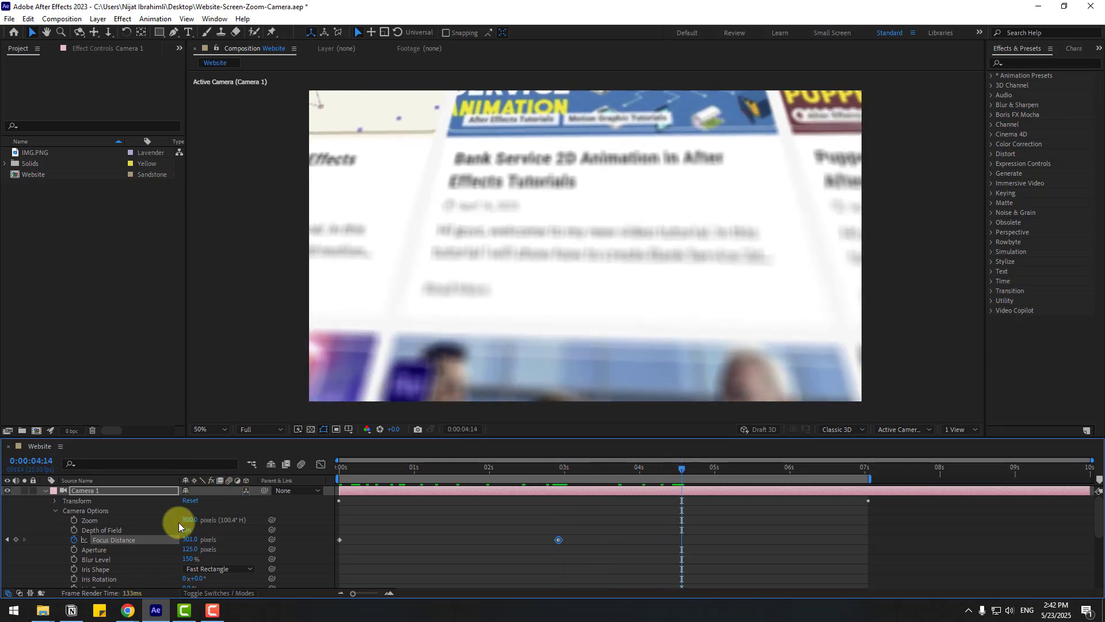
left_click_drag(186, 544, 130, 534)
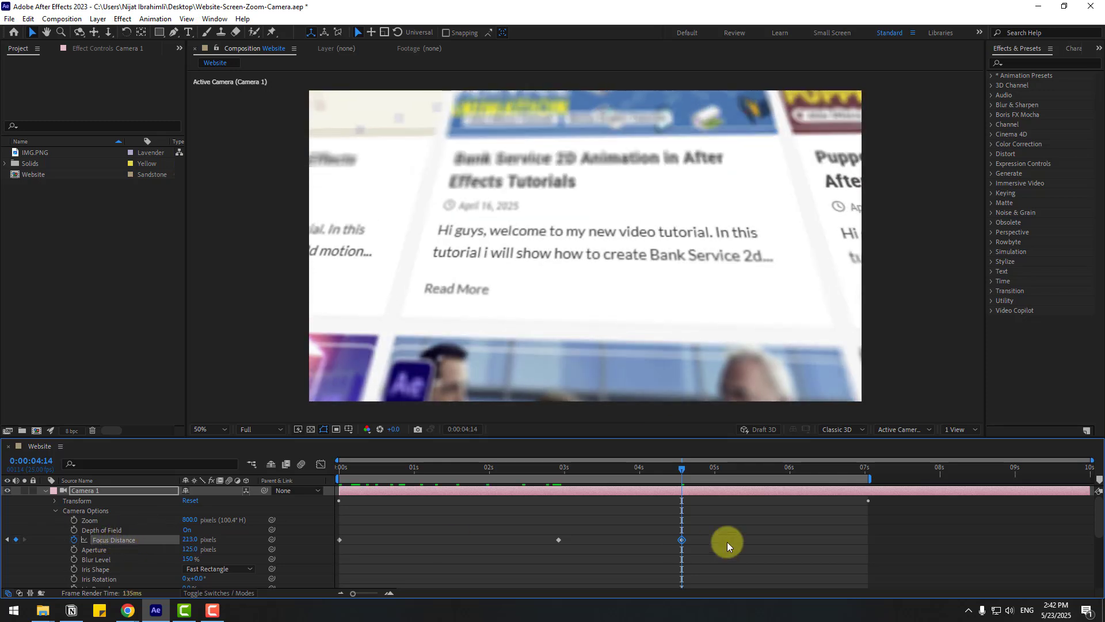
left_click(868, 471)
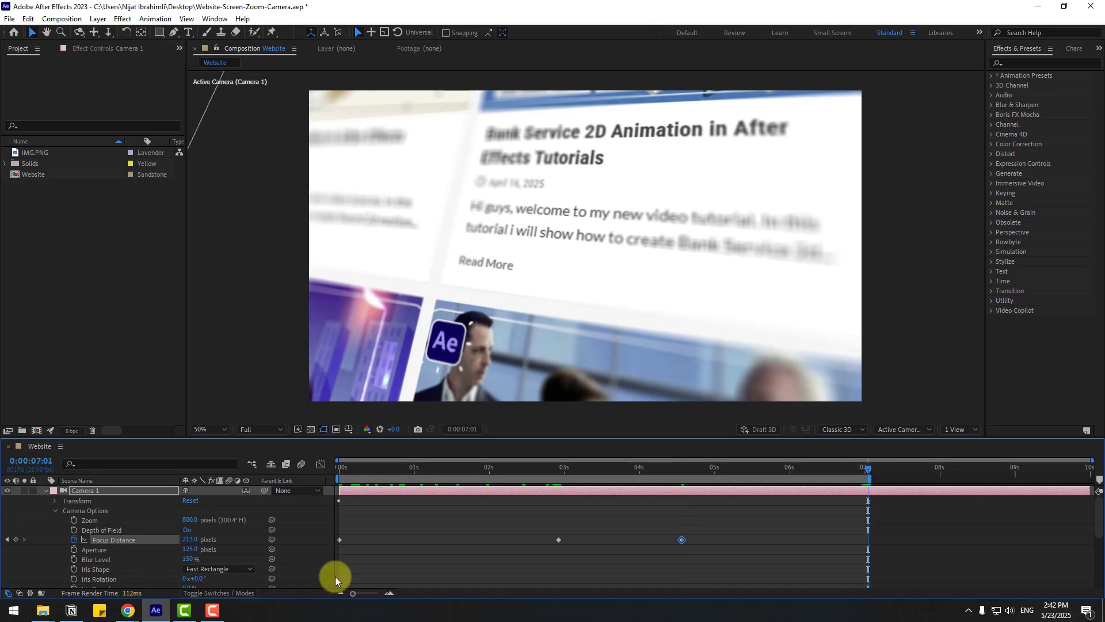
left_click_drag(192, 540, 215, 538)
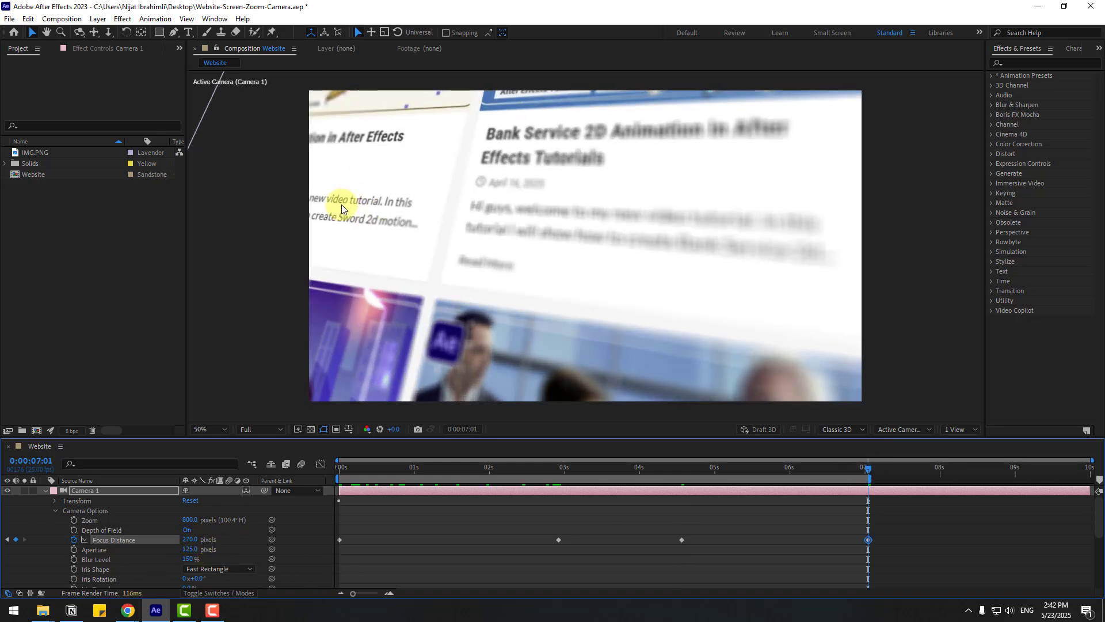
Step: Scrub through the focus animation and set the camera's Aperture to 150 pixels and Blur Level to 182%
left_click_drag(688, 471, 621, 460)
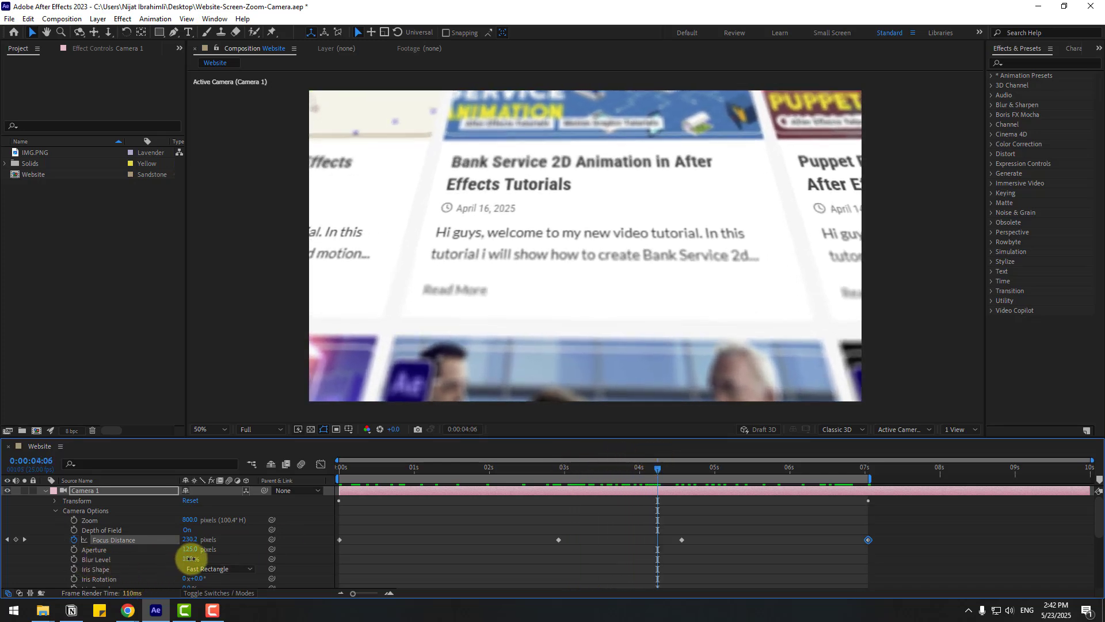
left_click_drag(191, 558, 207, 558)
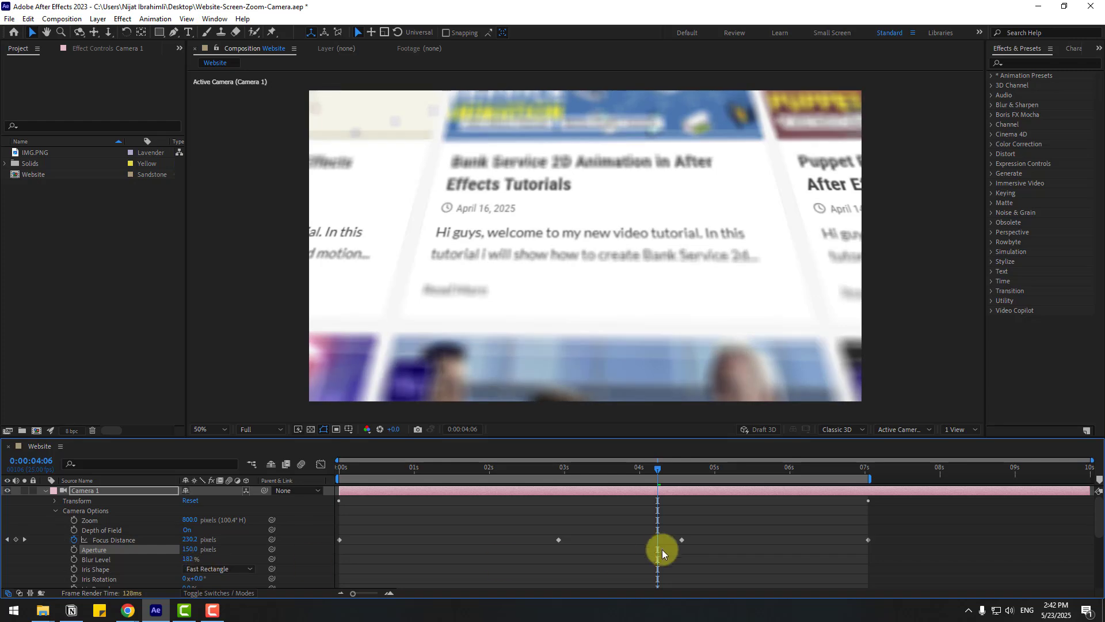
left_click(621, 499)
Step: Add a Focus Distance keyframe of 236 pixels at 0:00:03:18 and scrub through the focus change
left_click_drag(557, 471, 619, 473)
mouse_move(189, 539)
left_mouse_down()
mouse_move(211, 536)
mouse_move(178, 534)
left_mouse_up()
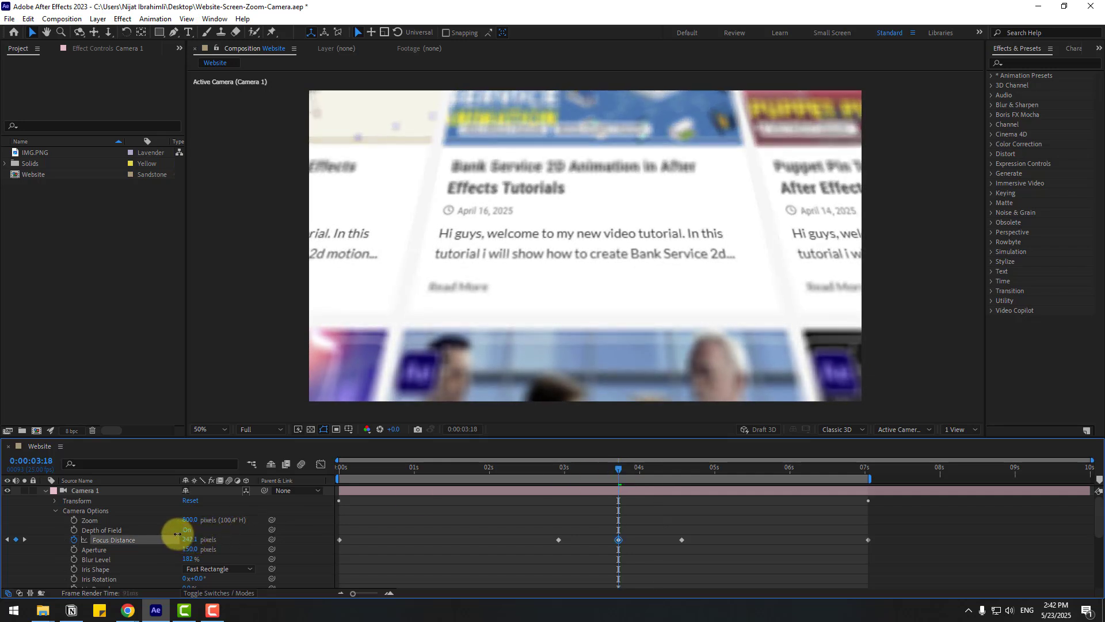
left_click(658, 519)
left_click_drag(557, 471, 757, 471)
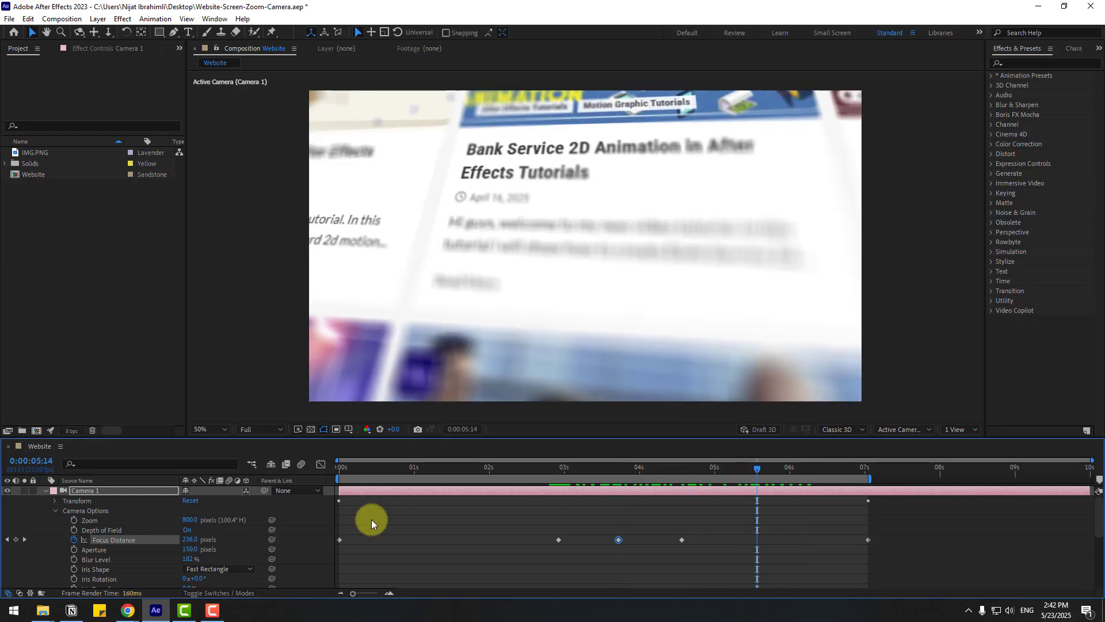
Step: Delete the camera's last Focus Distance keyframe, at 0:00:07:01
left_click(666, 469)
left_click(868, 539)
key("Delete")
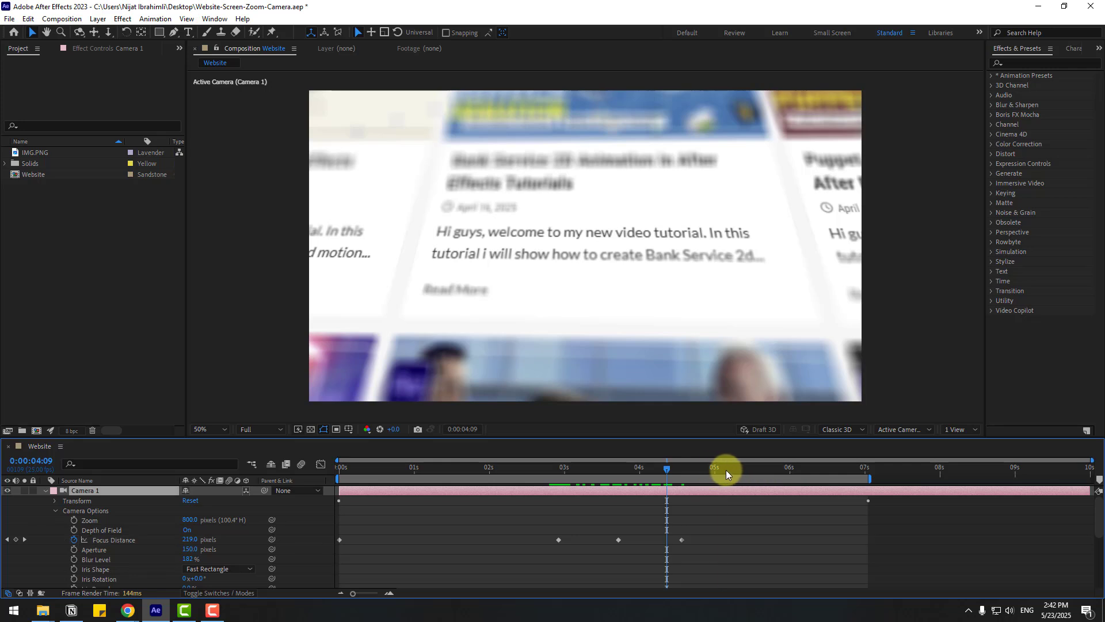
Step: Keyframe the camera's Focus Distance at 204 pixels at 0:00:05:08, 243 pixels at 0:00:06:04 and 261 pixels at 0:00:07:01
left_click(735, 470)
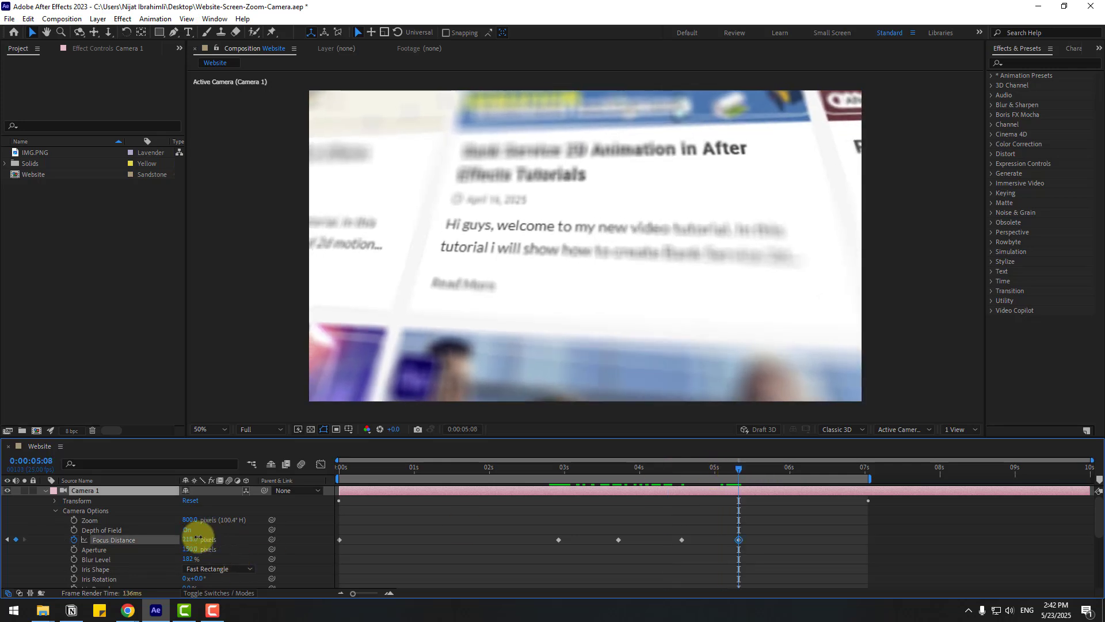
left_click_drag(198, 537, 184, 531)
left_click(801, 471)
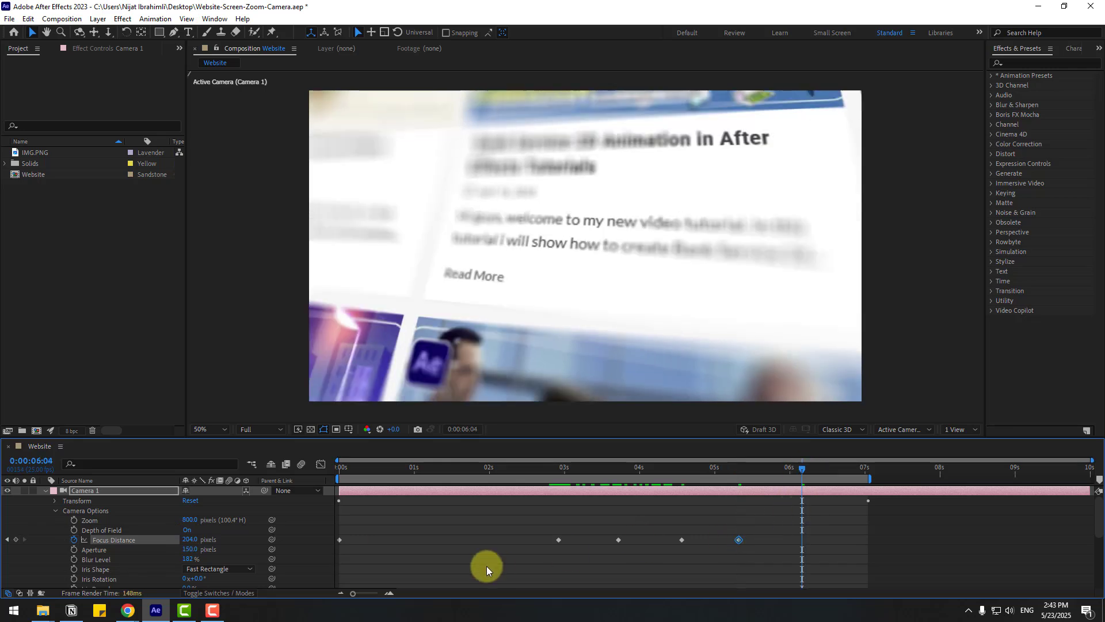
left_click_drag(205, 537, 214, 537)
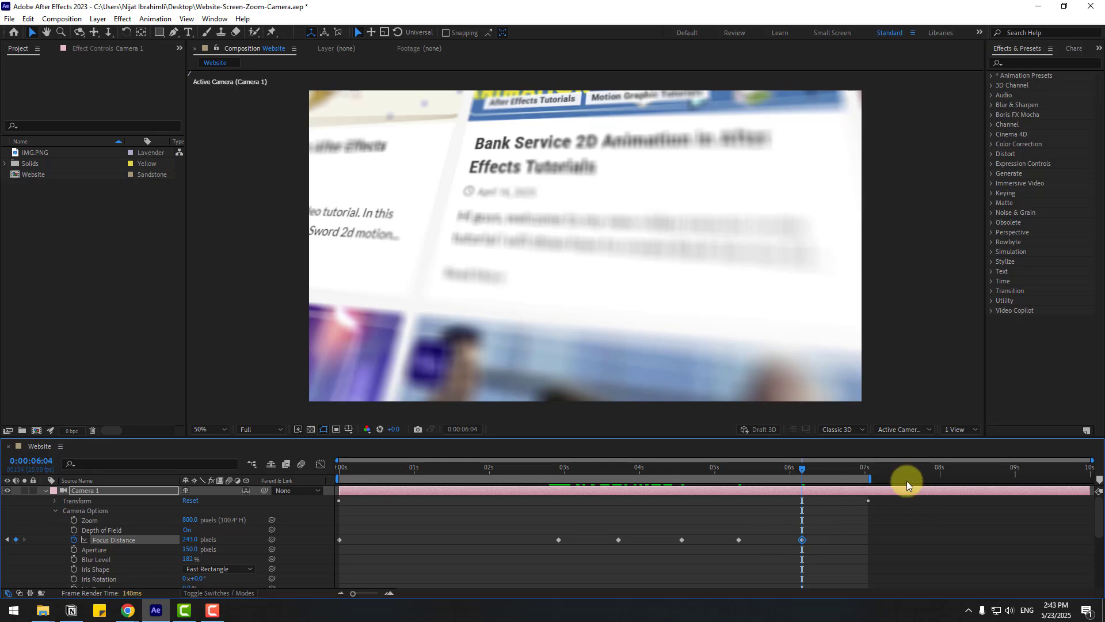
left_click(864, 468)
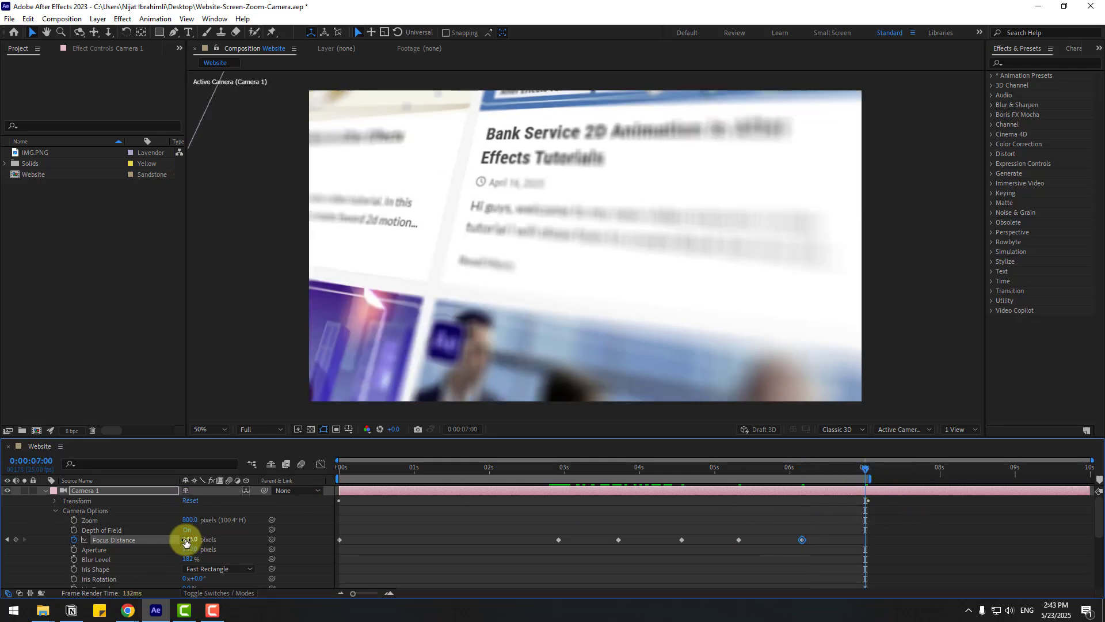
left_click_drag(198, 536, 202, 535)
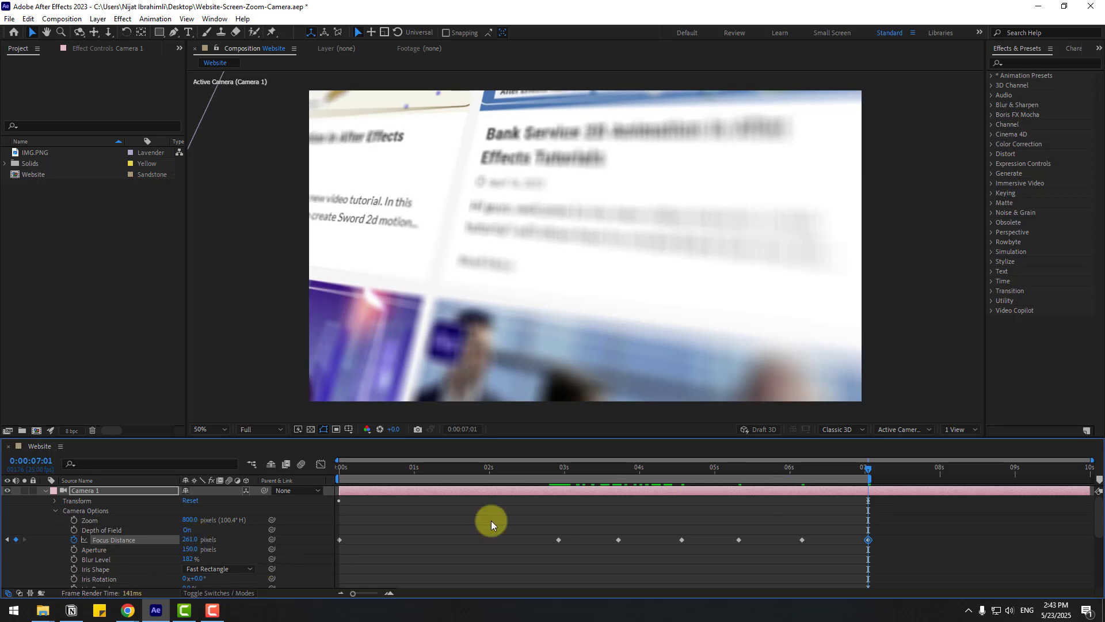
Step: Start keyframing the camera's Aperture at 0:00:04:14 and set it to 111 pixels at 0:00:05:08
left_click(681, 471)
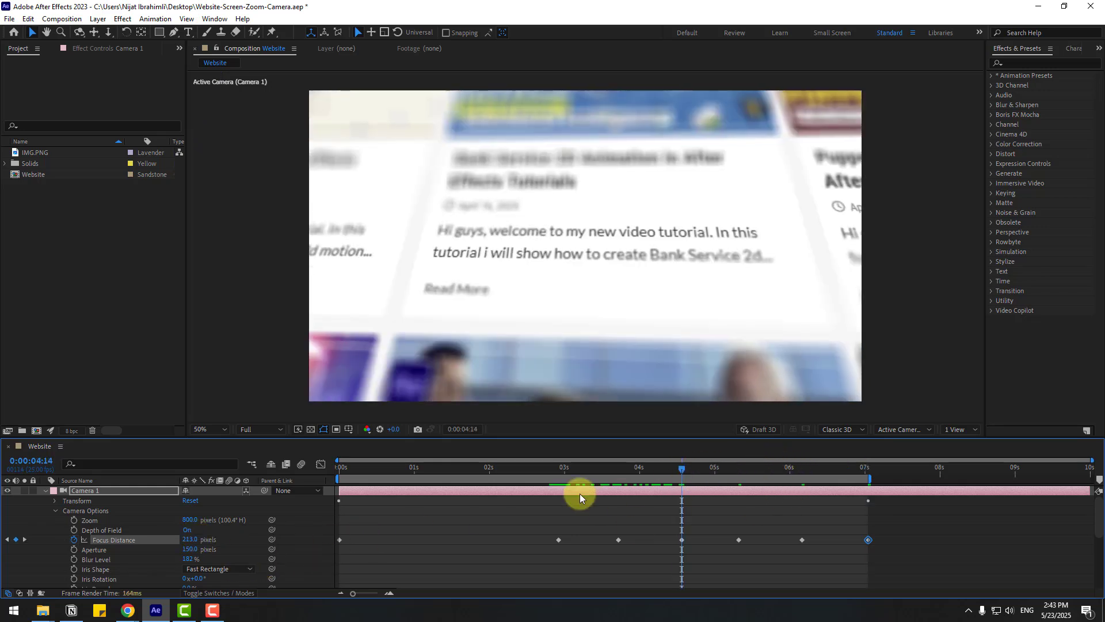
left_click(74, 549)
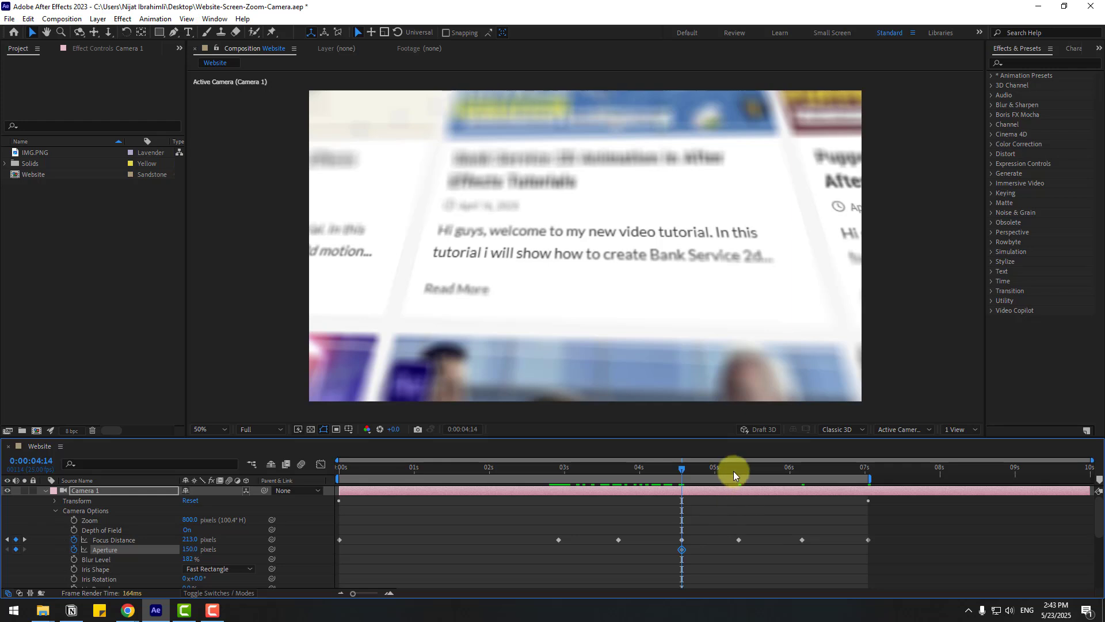
left_click_drag(733, 471, 739, 471)
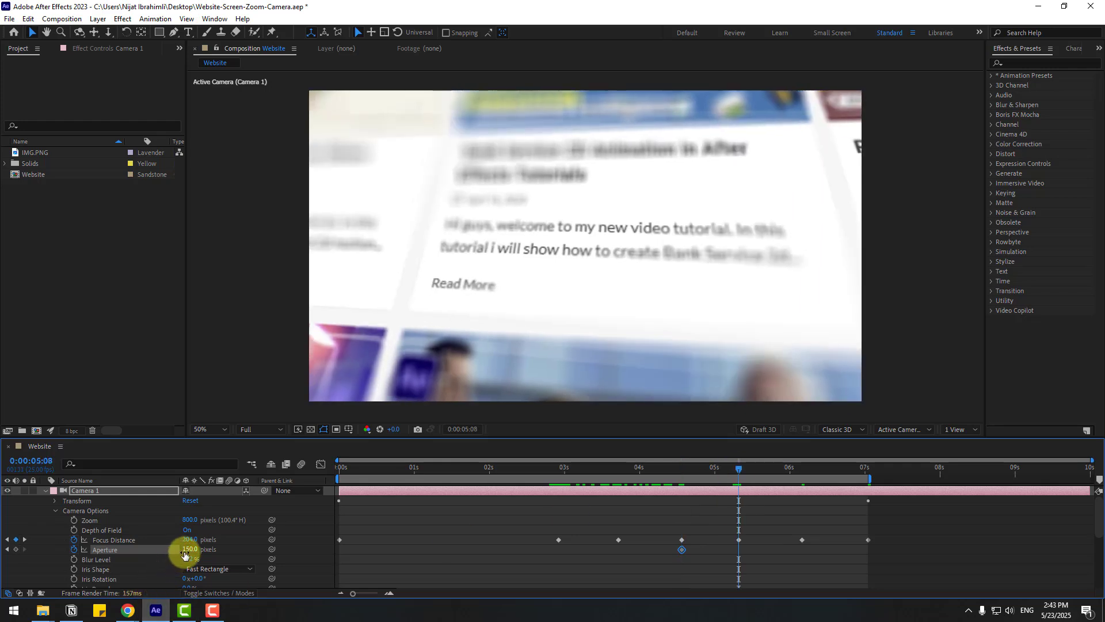
left_click_drag(168, 550, 165, 552)
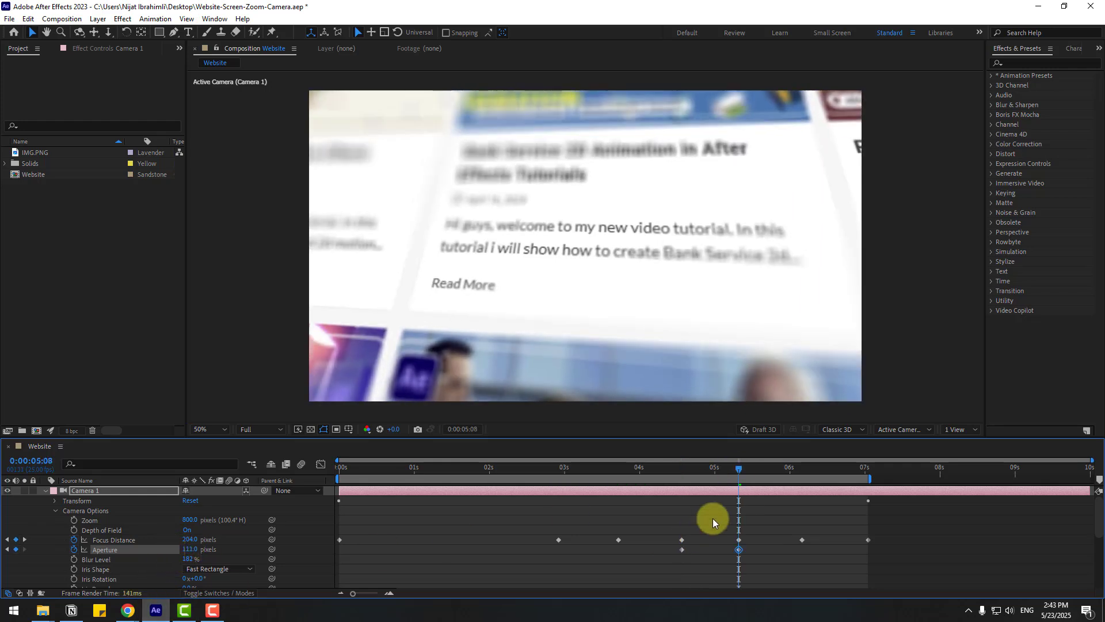
Step: Set the camera's Aperture to 84 pixels at 0:00:06:04 and lower it further at 0:00:07:01
left_click(800, 469)
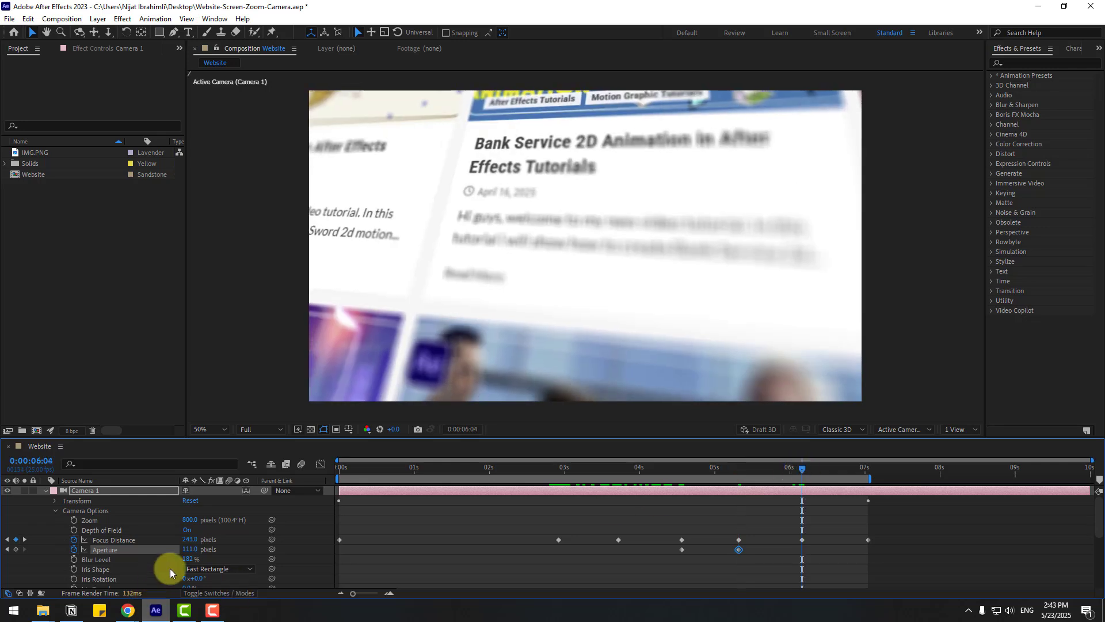
mouse_move(187, 549)
left_mouse_down()
mouse_move(202, 544)
mouse_move(173, 547)
left_mouse_up()
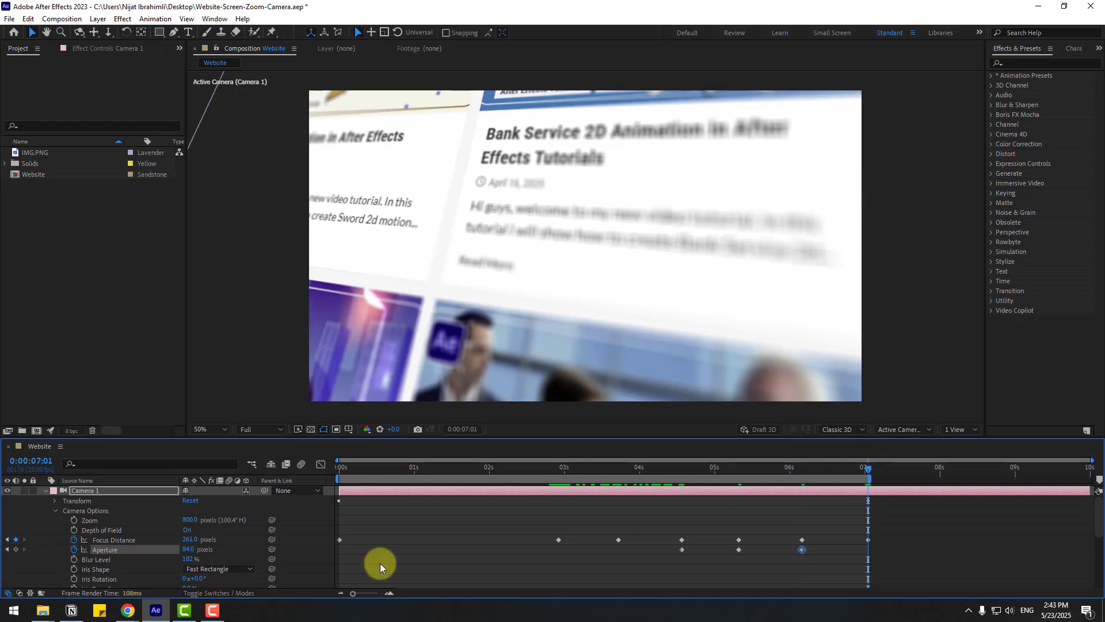
left_click_drag(188, 550, 176, 549)
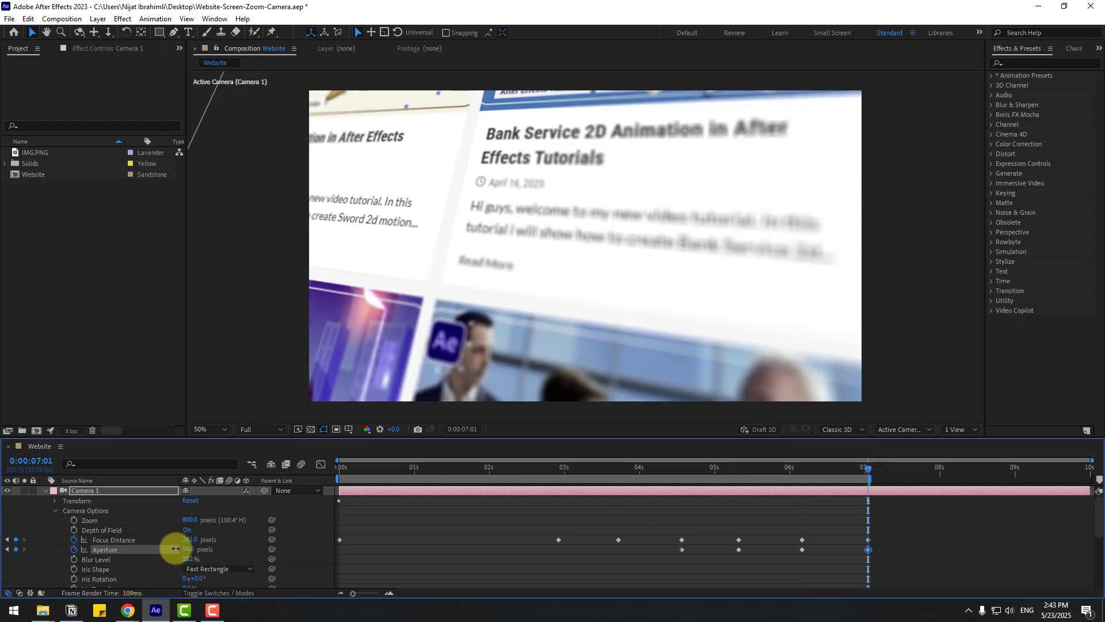
Step: Collapse Camera 1's properties and preview the whole animation from 0:00:00:00
left_click_drag(862, 472, 185, 476)
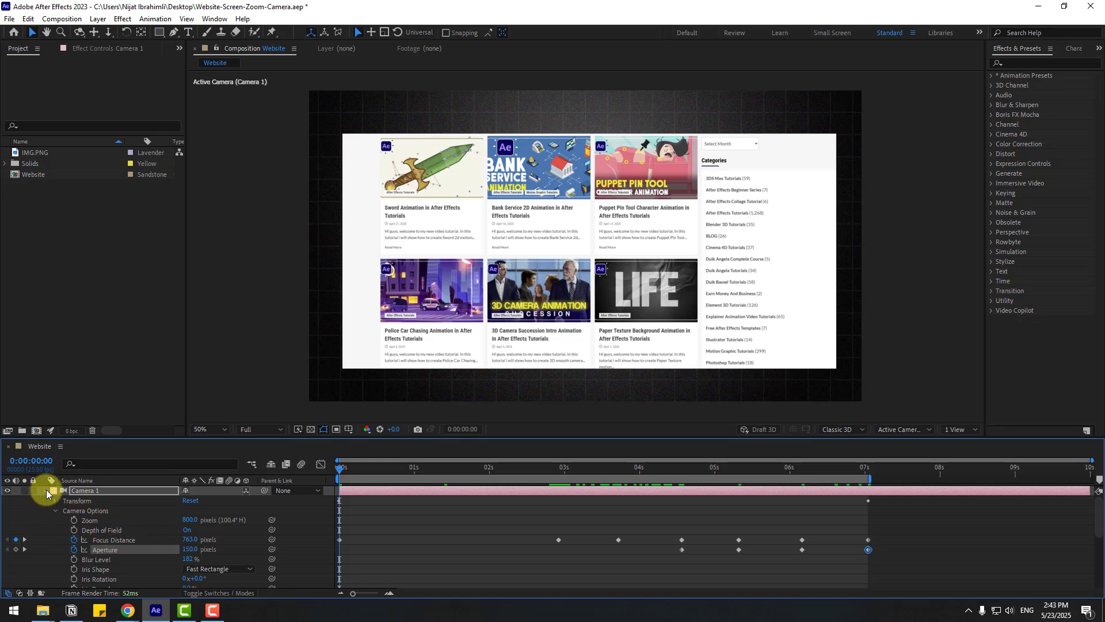
left_click(46, 490)
left_click(45, 501)
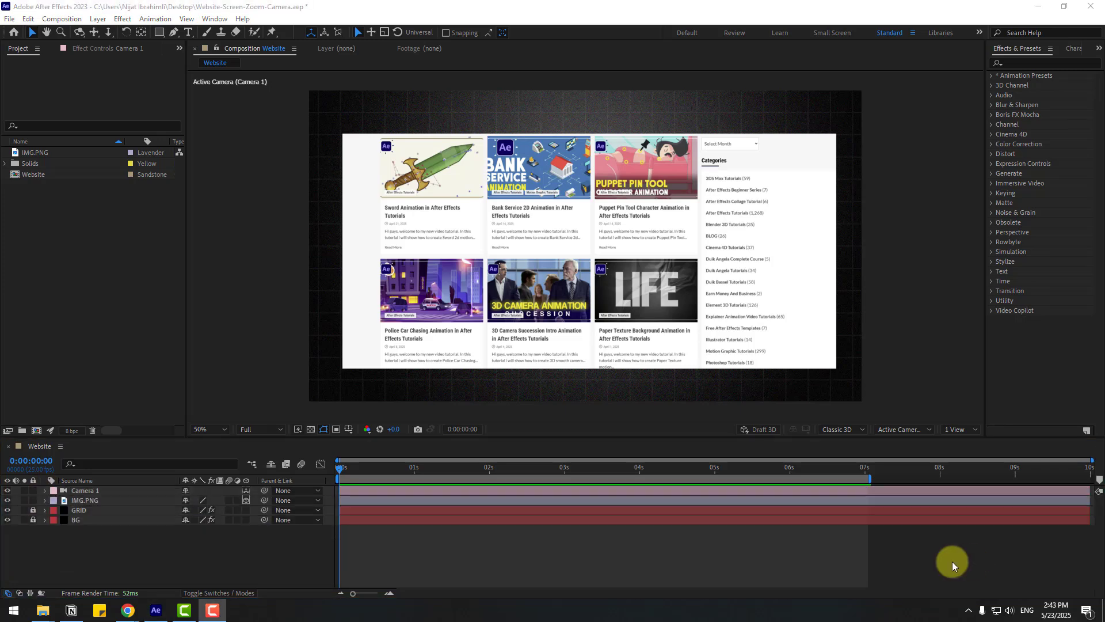
left_click(930, 550)
key("space")
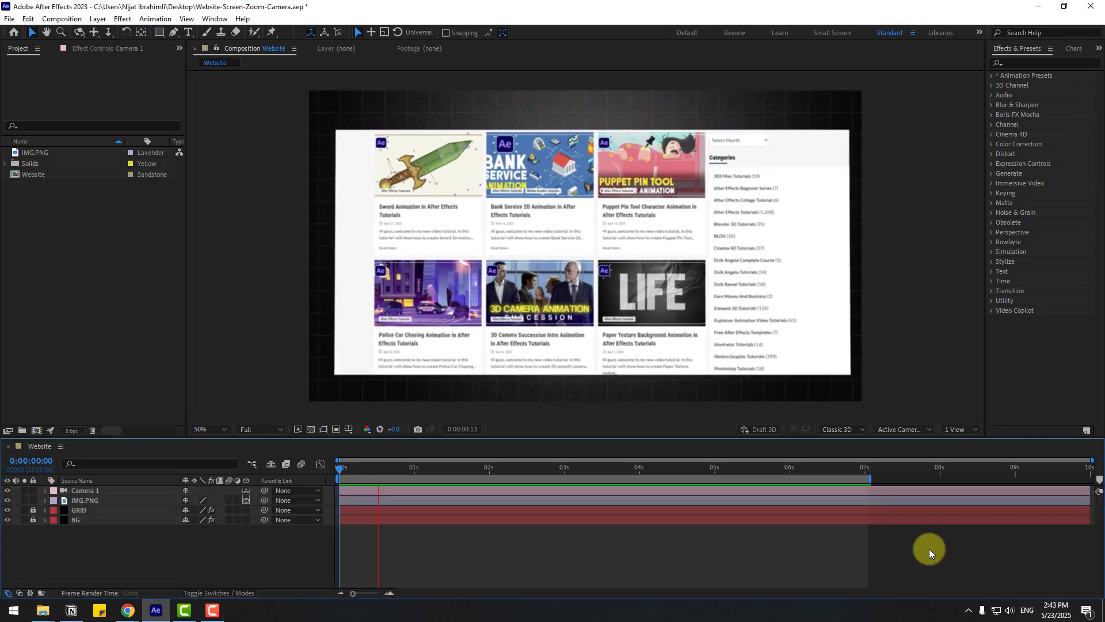